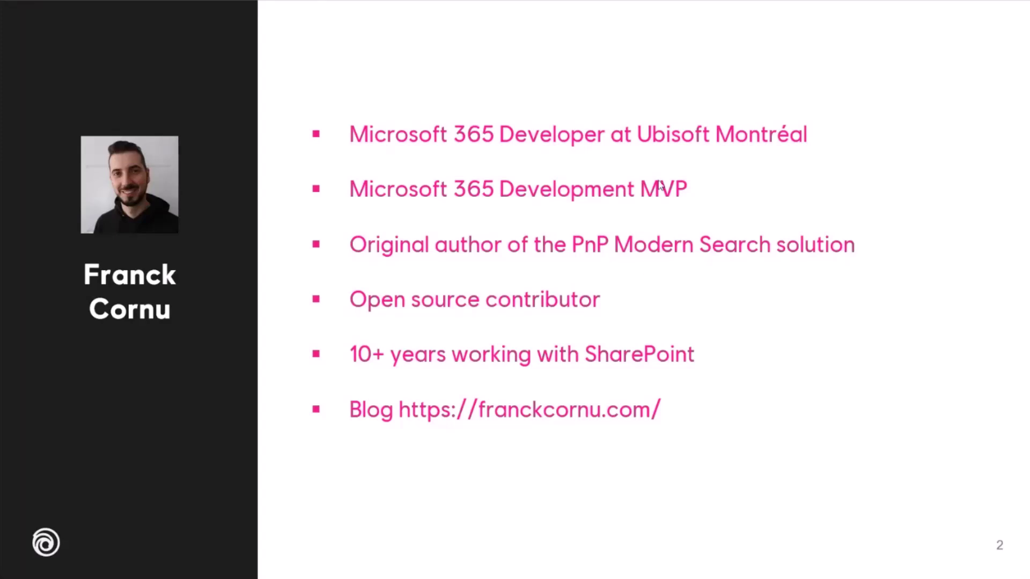
- Advance the slideshow to slide 3, 'What are they? At a glance…'
{"action": "key", "text": "Right"}
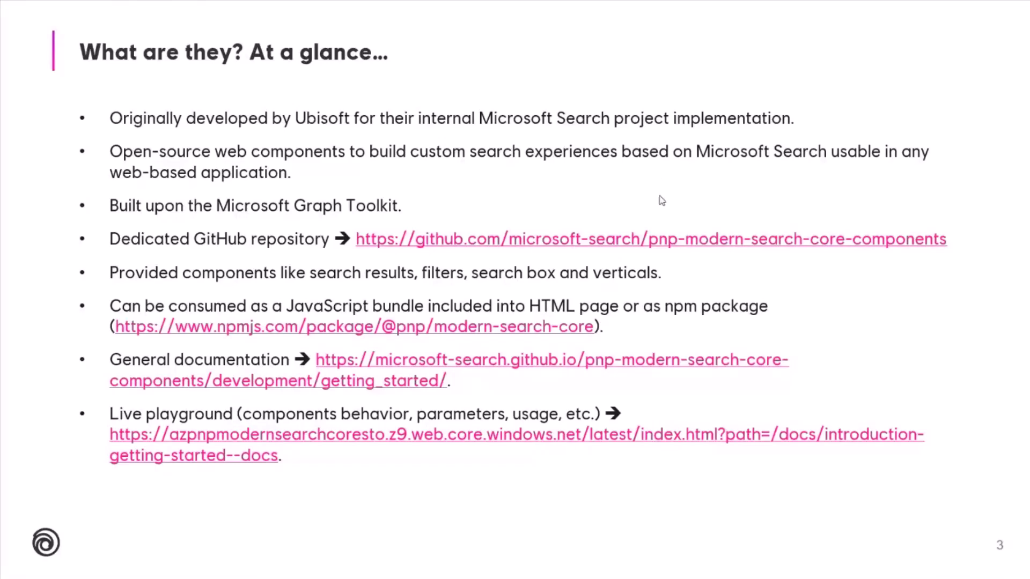
- Advance the slideshow to slide 4, 'What do I need to get started?'
{"action": "left_click", "coordinate": [743, 290]}
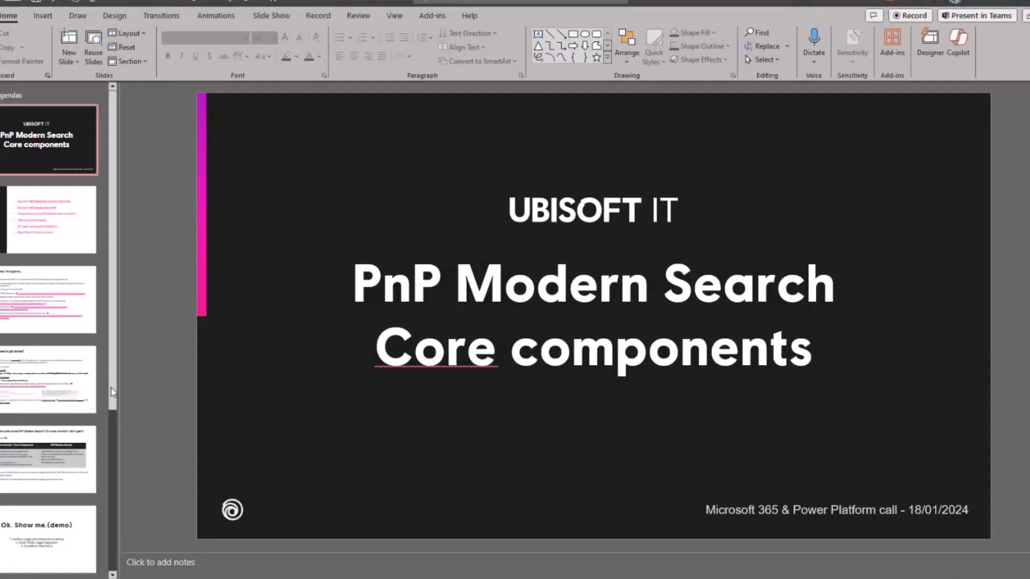
- Select the slide 6 thumbnail, 'Ok. Show me.(demo)', in the slide panel
{"action": "left_click", "coordinate": [52, 544]}
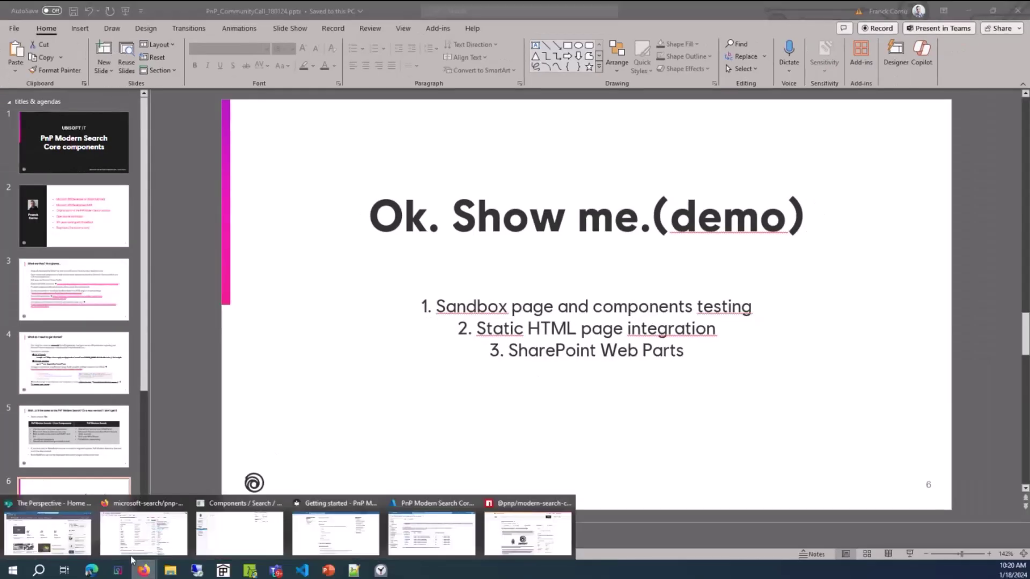
- Review the PnP Modern Search Core Components README on GitHub, then return to VS Code's index.html
{"action": "left_click", "coordinate": [131, 560]}
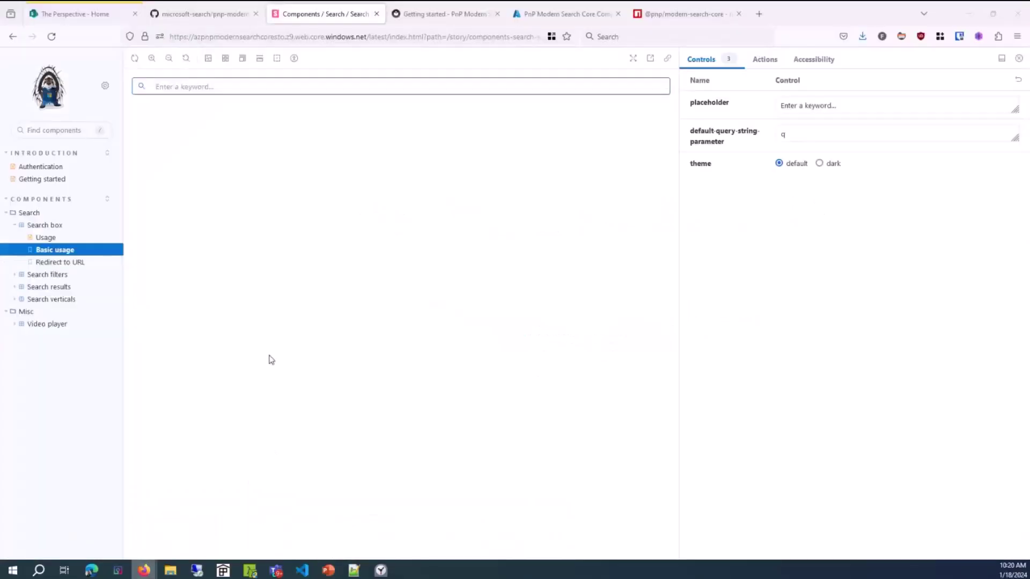
{"action": "left_click", "coordinate": [204, 13]}
{"action": "scroll", "coordinate": [513, 252], "scroll_direction": "up", "scroll_amount": 10}
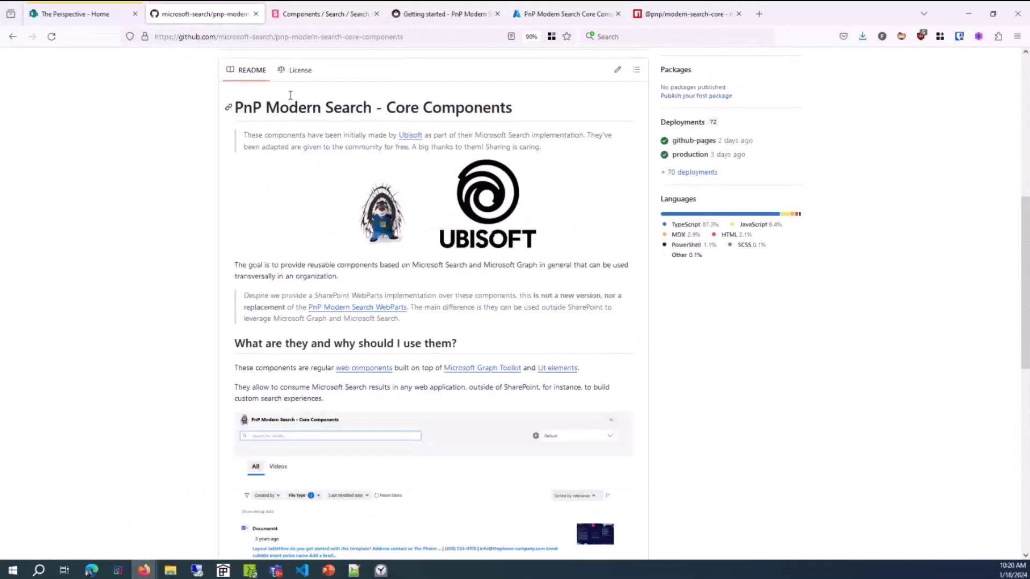
{"action": "scroll", "coordinate": [290, 102], "scroll_direction": "up", "scroll_amount": 2}
{"action": "left_click", "coordinate": [289, 37]}
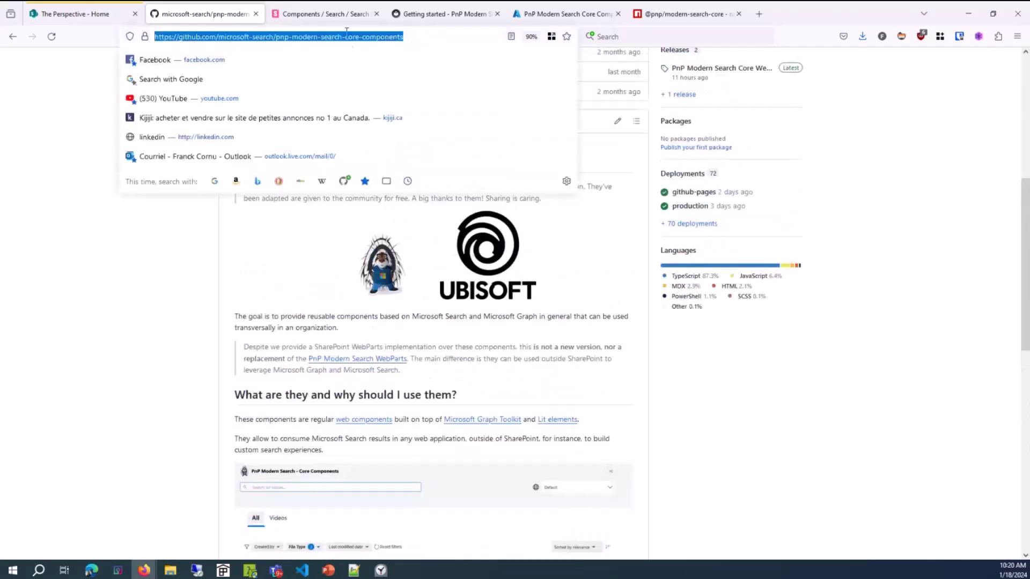
{"action": "scroll", "coordinate": [819, 425], "scroll_direction": "up", "scroll_amount": 2}
{"action": "left_click", "coordinate": [819, 424]}
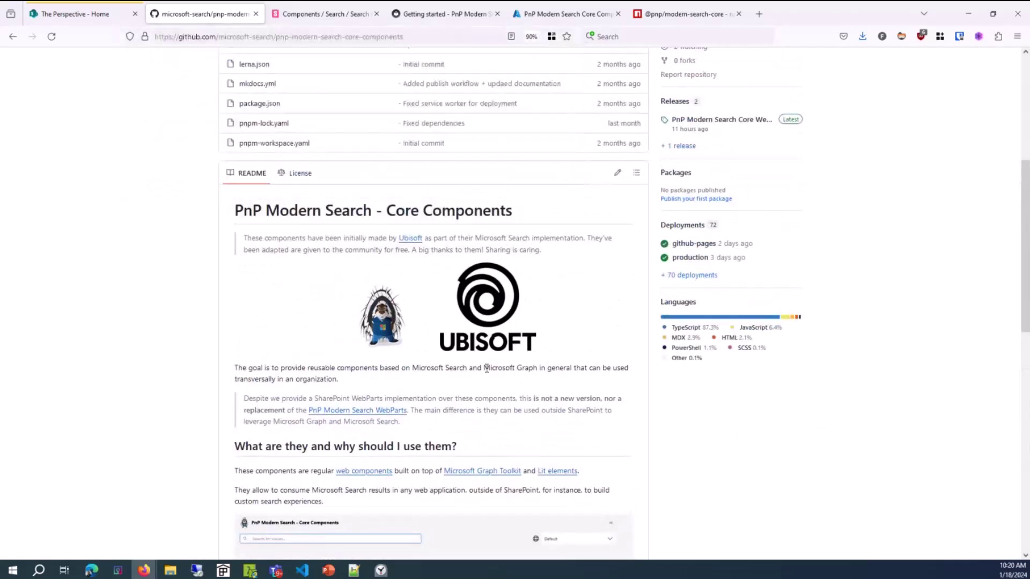
{"action": "scroll", "coordinate": [643, 348], "scroll_direction": "up", "scroll_amount": 2}
{"action": "scroll", "coordinate": [605, 286], "scroll_direction": "down", "scroll_amount": 2}
{"action": "scroll", "coordinate": [554, 292], "scroll_direction": "down", "scroll_amount": 2}
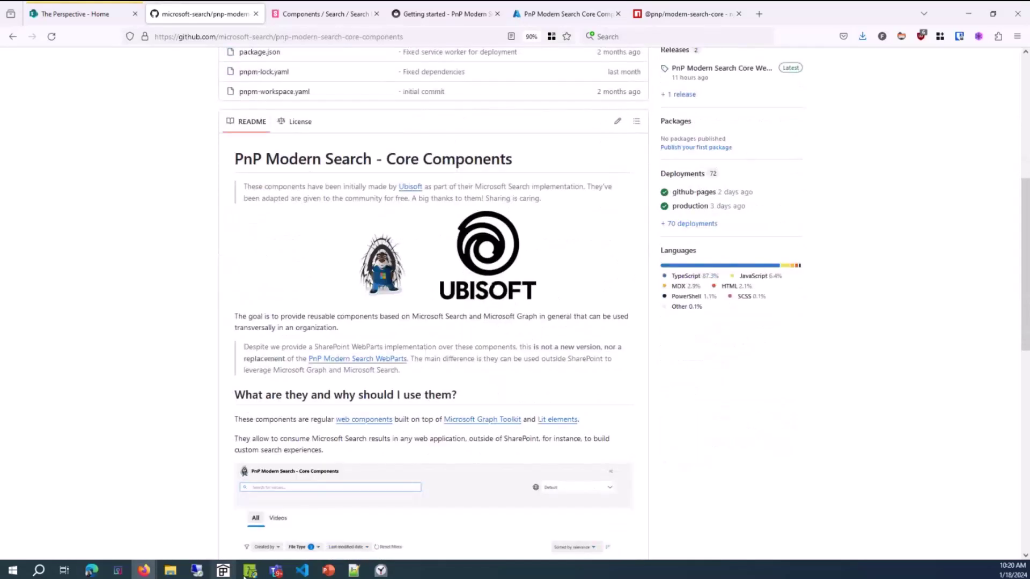
{"action": "key", "text": "alt+Tab"}
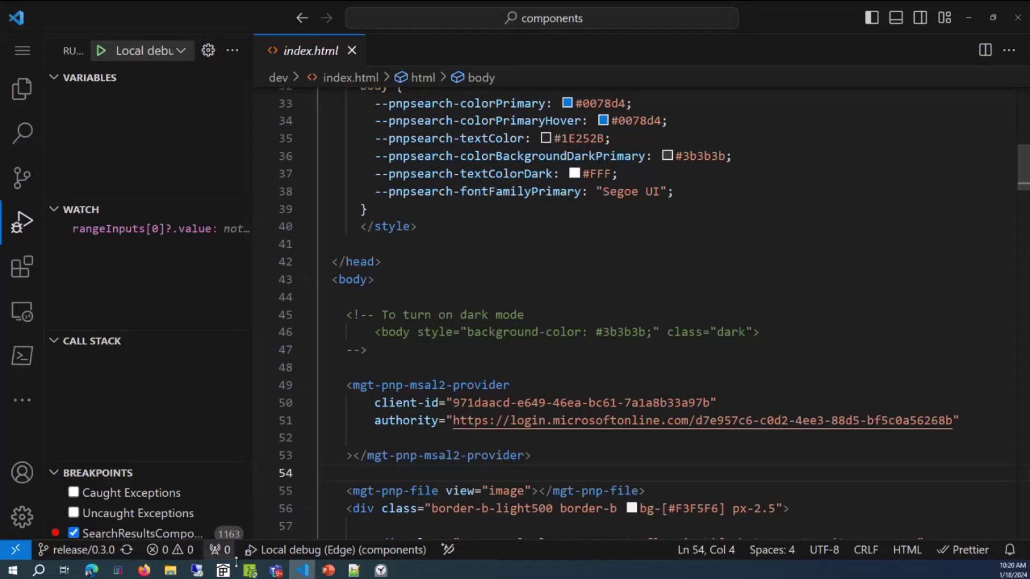
- Start the development server with 'pnpm run serve' in Cmder
{"action": "left_click", "coordinate": [250, 570]}
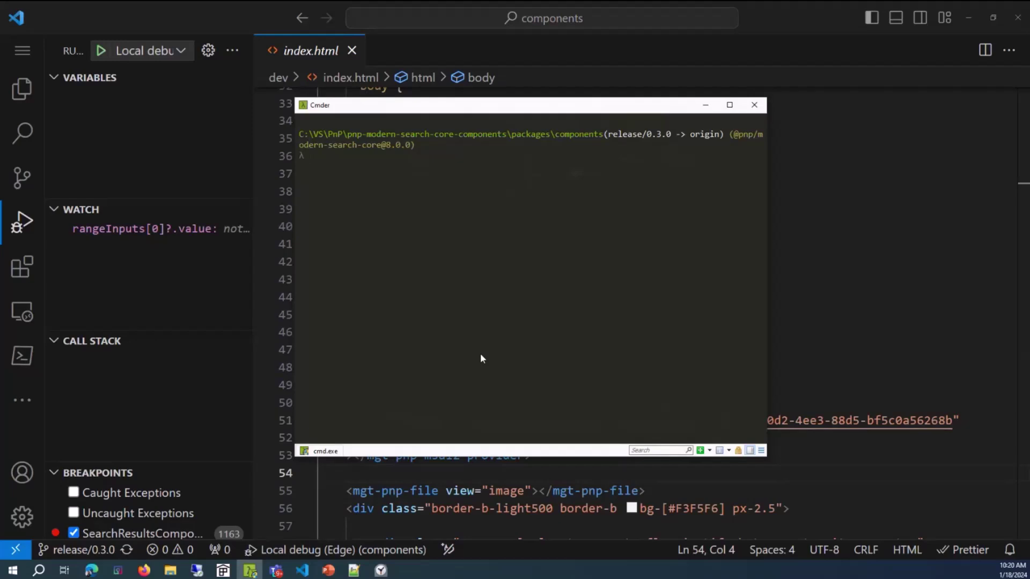
{"action": "type", "text": "pnpm run serve"}
{"action": "key", "text": "Return"}
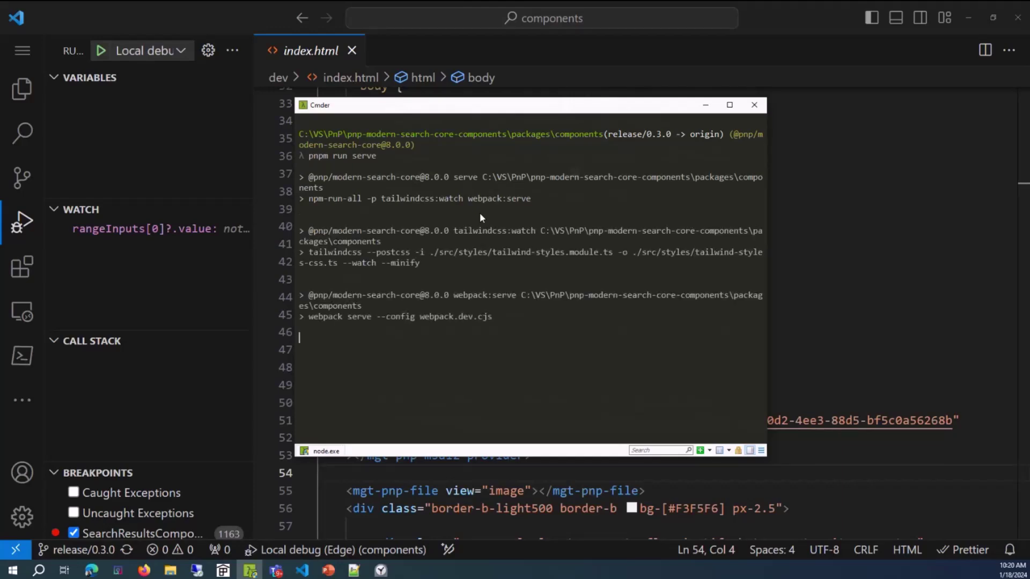
- Walk through index.html in VS Code, highlighting the client-id on line 50
{"action": "left_click", "coordinate": [848, 191]}
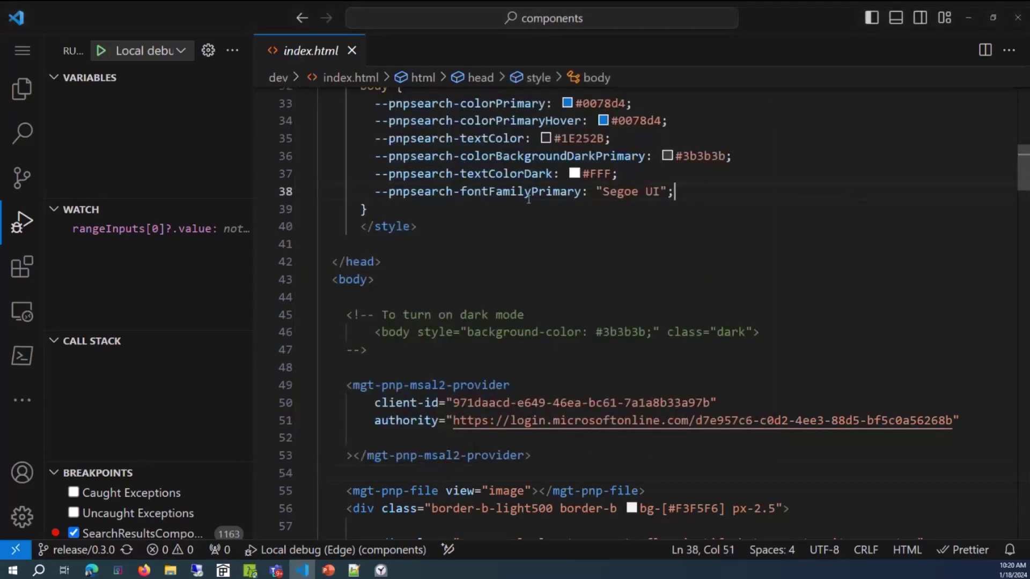
{"action": "left_click", "coordinate": [21, 88]}
{"action": "left_click", "coordinate": [665, 227]}
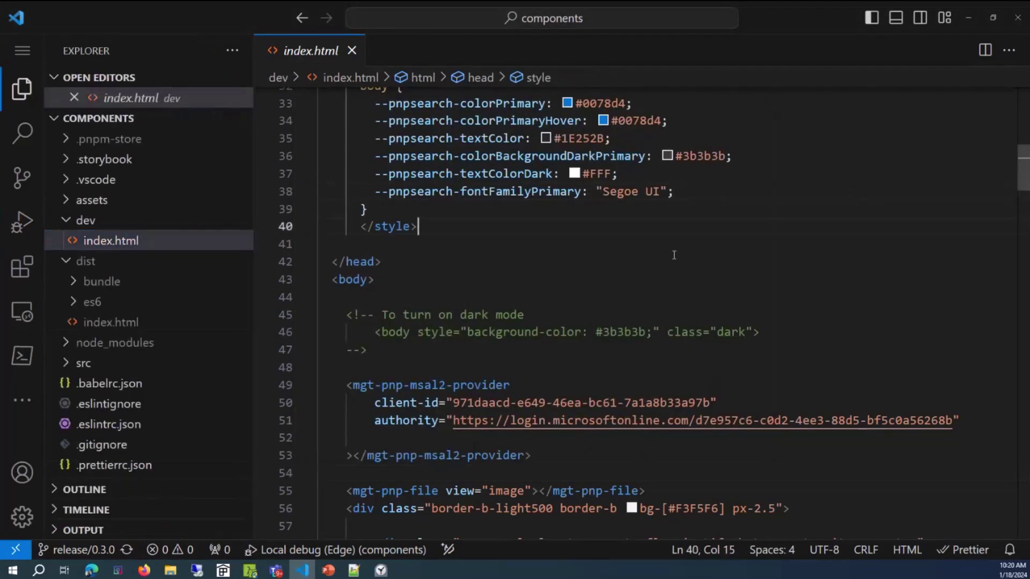
{"action": "scroll", "coordinate": [673, 255], "scroll_direction": "down", "scroll_amount": 6}
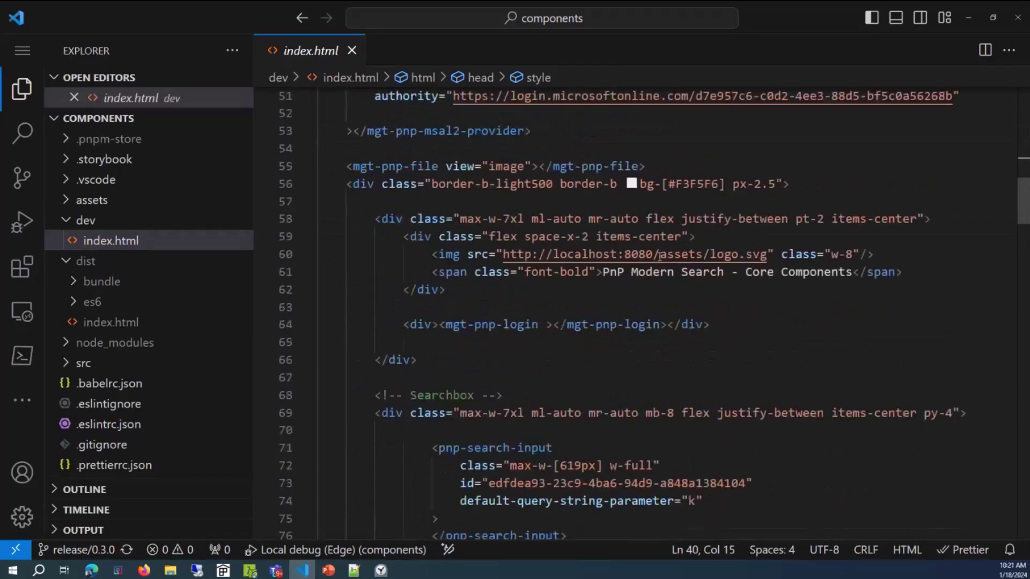
{"action": "scroll", "coordinate": [661, 255], "scroll_direction": "down", "scroll_amount": 6}
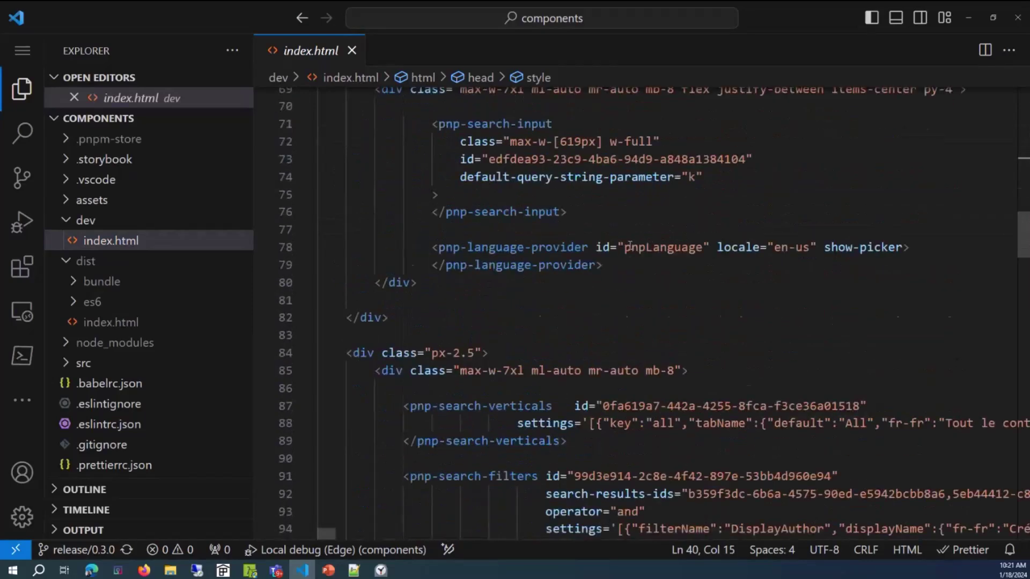
{"action": "scroll", "coordinate": [631, 246], "scroll_direction": "up", "scroll_amount": 4}
{"action": "scroll", "coordinate": [630, 246], "scroll_direction": "up", "scroll_amount": 4}
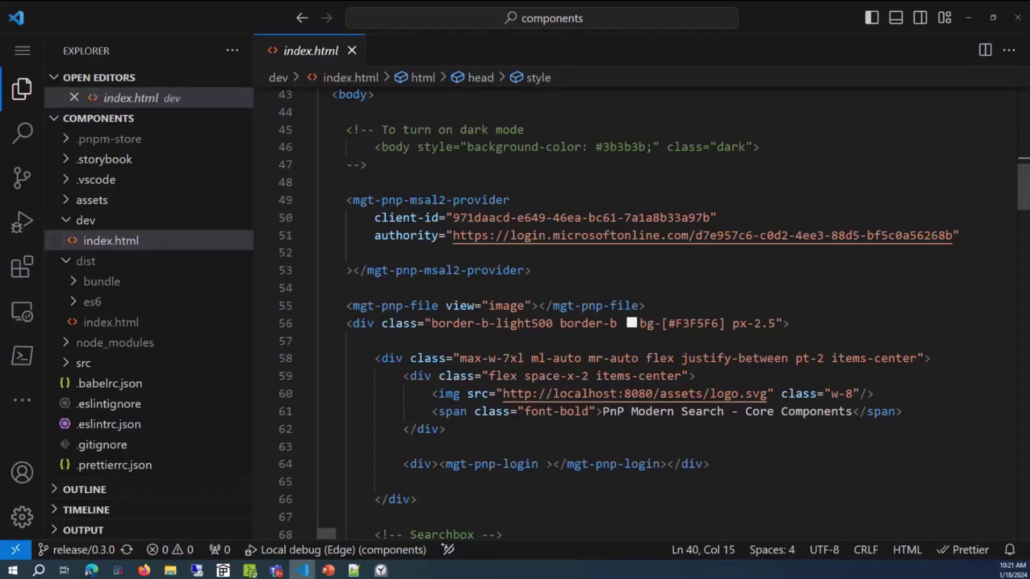
{"action": "left_click_drag", "start_coordinate": [309, 205], "coordinate": [412, 215]}
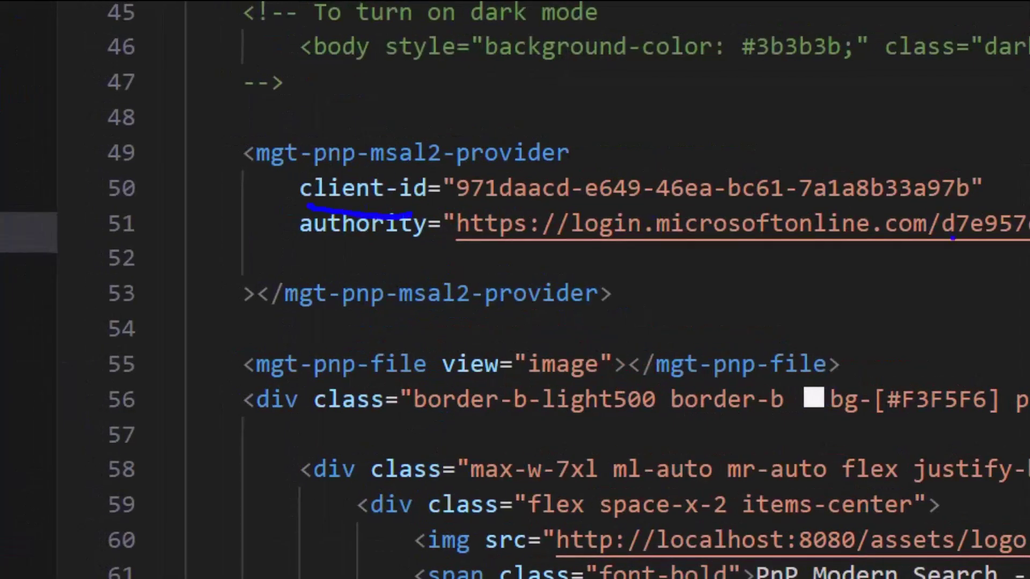
{"action": "scroll", "coordinate": [484, 273], "scroll_direction": "down", "scroll_amount": 4}
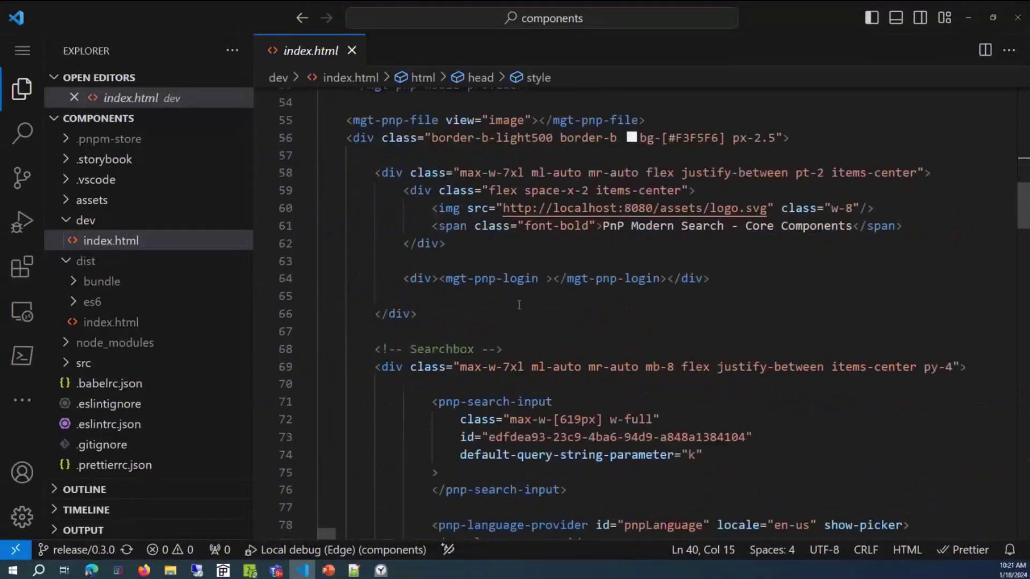
{"action": "scroll", "coordinate": [617, 289], "scroll_direction": "down", "scroll_amount": 2}
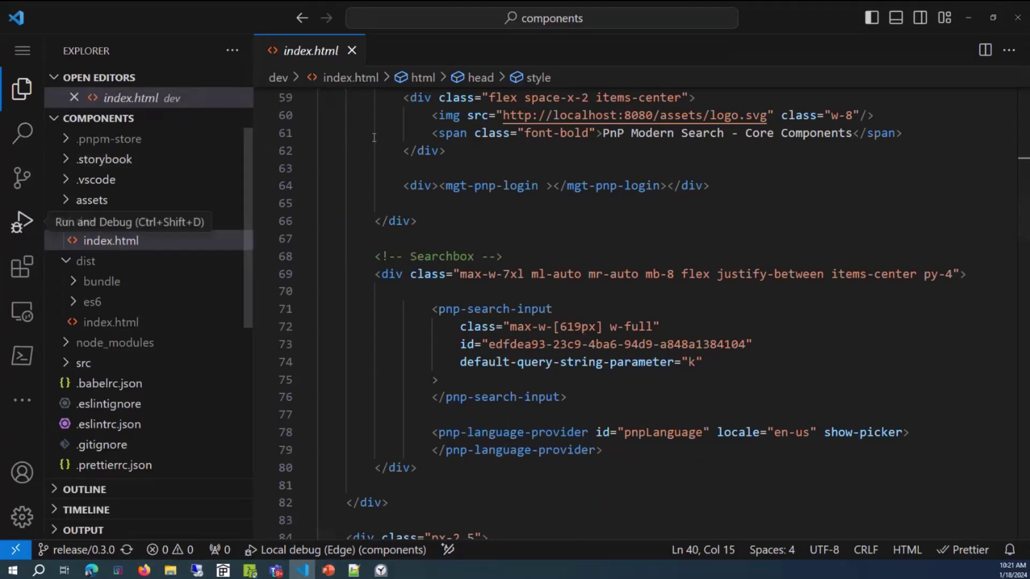
- Check the dev server output, then launch the Local debug (Edge) configuration
{"action": "left_click", "coordinate": [250, 570]}
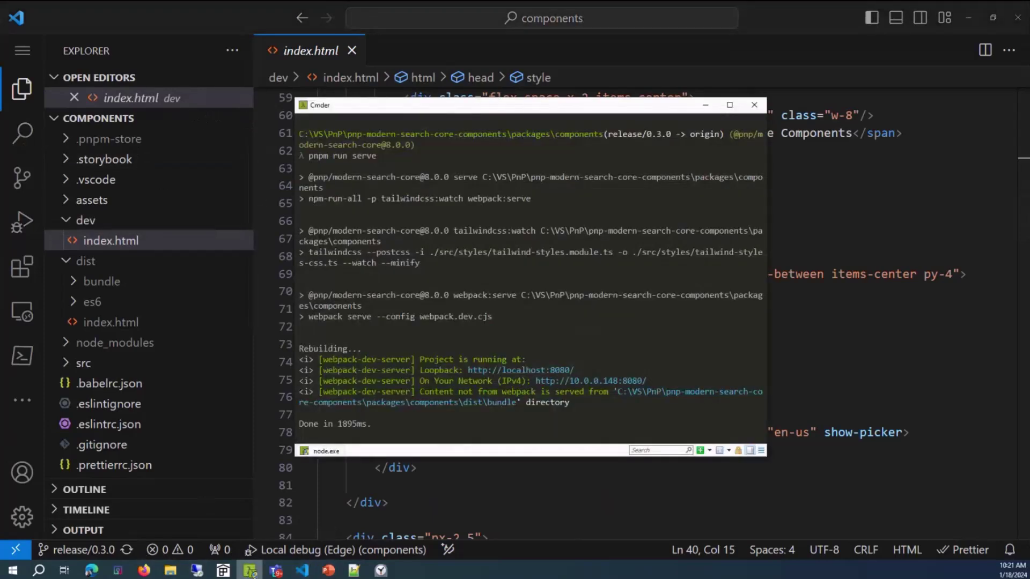
{"action": "left_click", "coordinate": [21, 221]}
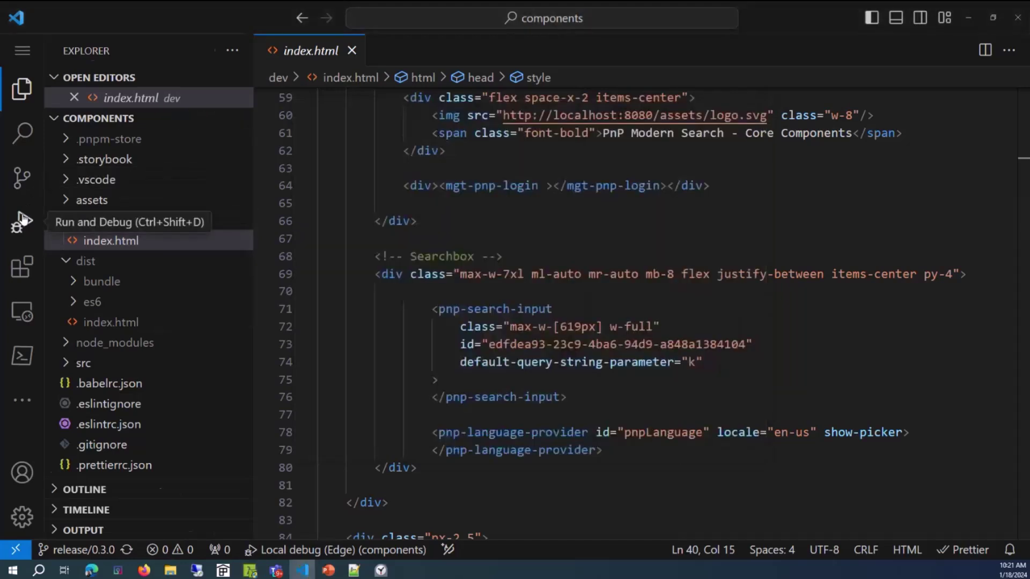
{"action": "left_click", "coordinate": [155, 53]}
{"action": "left_click", "coordinate": [177, 92]}
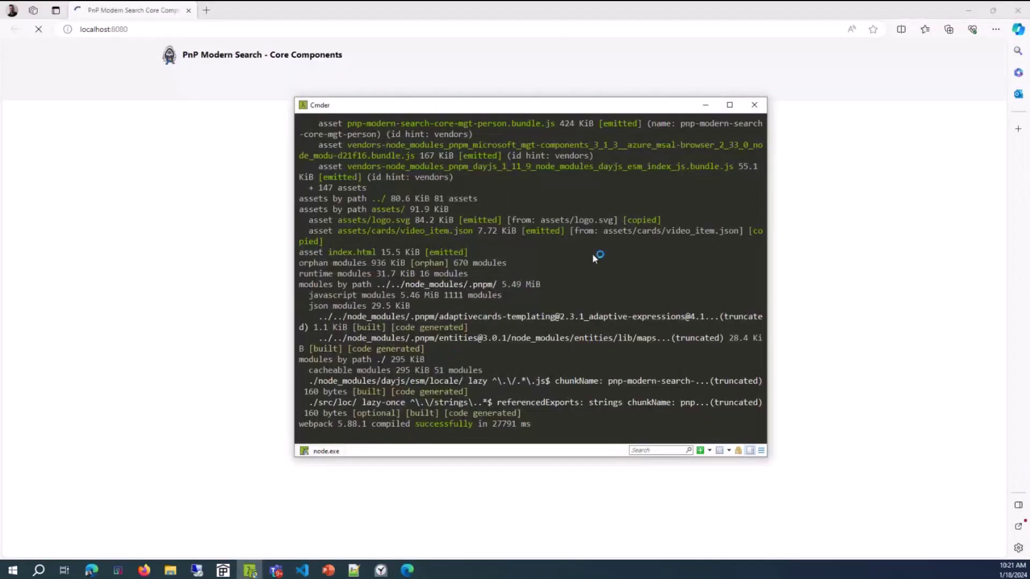
- Load the localhost:8080 sandbox page and highlight its search box, verticals and filter row
{"action": "left_click", "coordinate": [163, 161]}
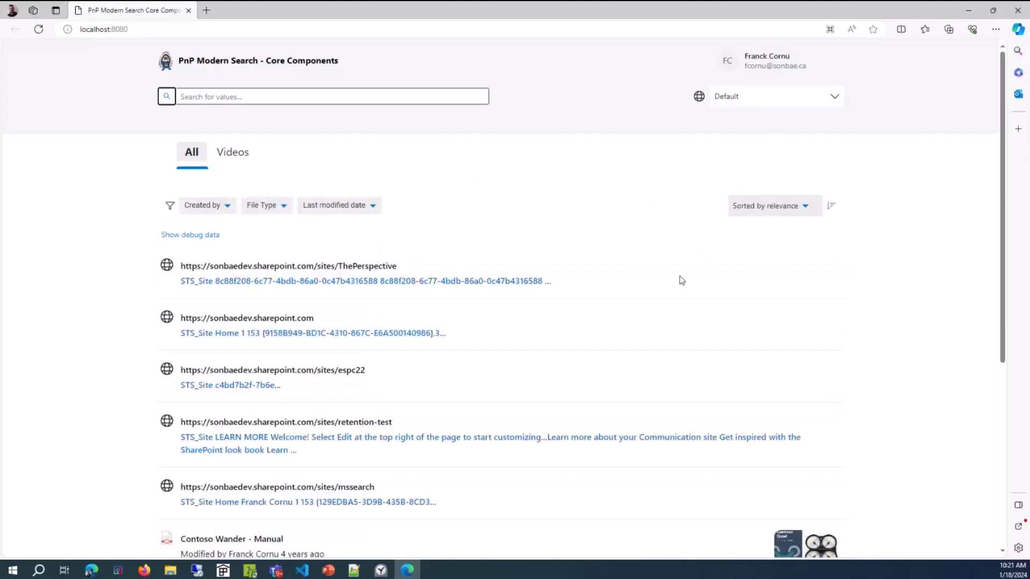
{"action": "scroll", "coordinate": [697, 356], "scroll_direction": "down", "scroll_amount": 6}
{"action": "scroll", "coordinate": [690, 352], "scroll_direction": "up", "scroll_amount": 2}
{"action": "scroll", "coordinate": [687, 353], "scroll_direction": "up", "scroll_amount": 4}
{"action": "left_click", "coordinate": [277, 99]}
{"action": "left_click", "coordinate": [537, 193]}
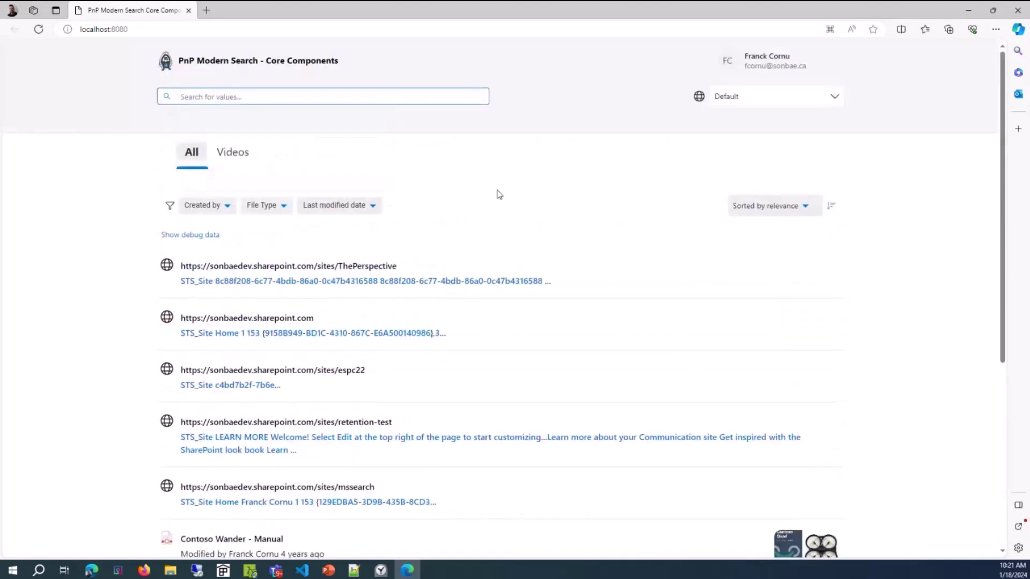
{"action": "left_click_drag", "start_coordinate": [142, 115], "coordinate": [268, 121]}
{"action": "left_click_drag", "start_coordinate": [206, 264], "coordinate": [445, 248]}
{"action": "mouse_move", "coordinate": [199, 352]}
{"action": "left_mouse_down"}
{"action": "mouse_move", "coordinate": [536, 351]}
{"action": "mouse_move", "coordinate": [733, 320]}
{"action": "left_mouse_up"}
- Filter the sandbox results by File Type to Word and PowerPoint documents only
{"action": "left_click", "coordinate": [267, 209]}
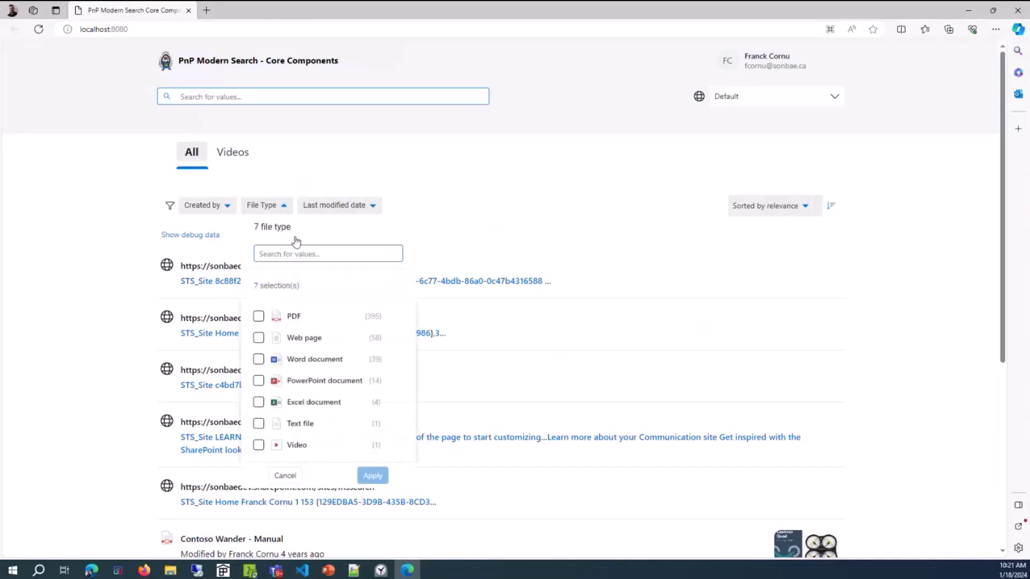
{"action": "left_click", "coordinate": [316, 361]}
{"action": "left_click", "coordinate": [324, 384]}
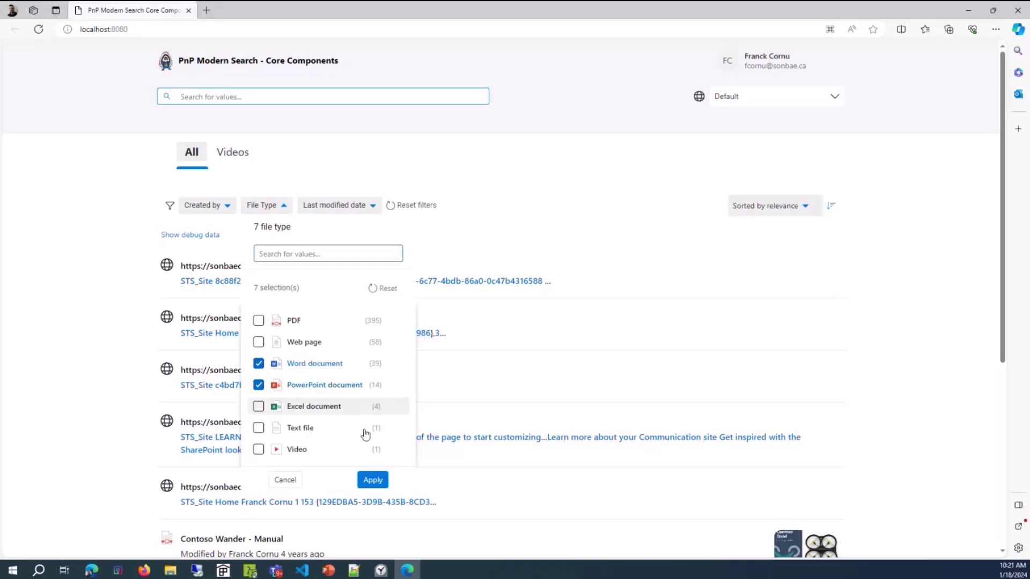
{"action": "left_click", "coordinate": [373, 481]}
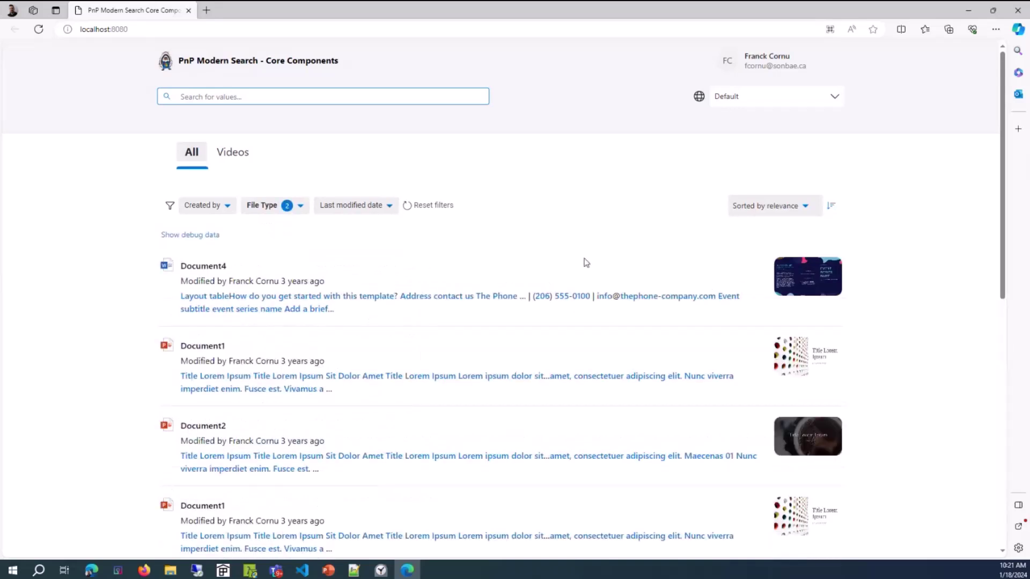
{"action": "scroll", "coordinate": [586, 263], "scroll_direction": "down", "scroll_amount": 5}
{"action": "scroll", "coordinate": [637, 296], "scroll_direction": "up", "scroll_amount": 5}
- Glance at index.html in VS Code, then return to the localhost sandbox page in Edge
{"action": "left_click", "coordinate": [302, 570]}
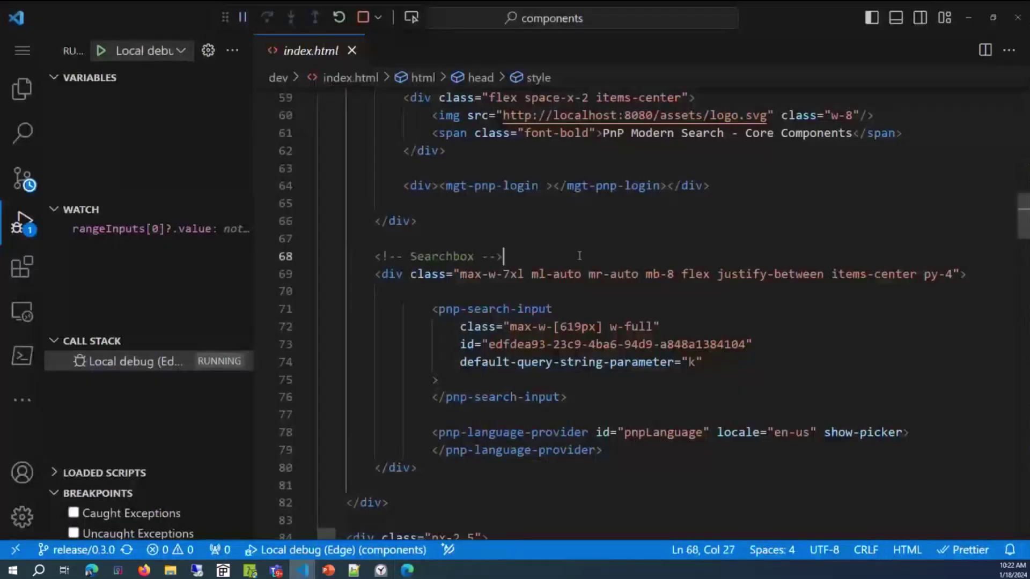
{"action": "scroll", "coordinate": [637, 290], "scroll_direction": "up", "scroll_amount": 2}
{"action": "scroll", "coordinate": [534, 268], "scroll_direction": "up", "scroll_amount": 2}
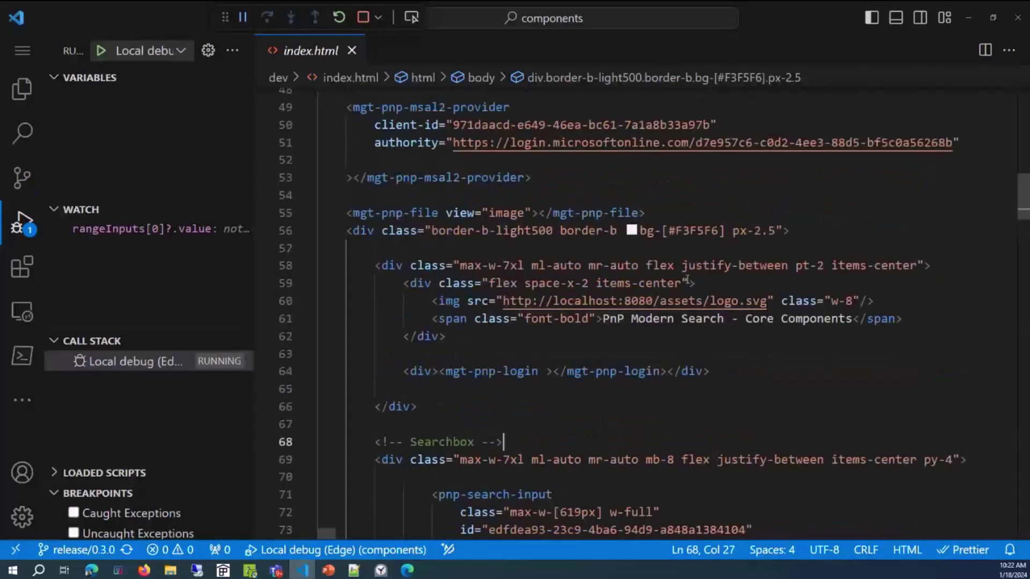
{"action": "mouse_move", "coordinate": [688, 284]}
{"action": "left_click", "coordinate": [301, 573]}
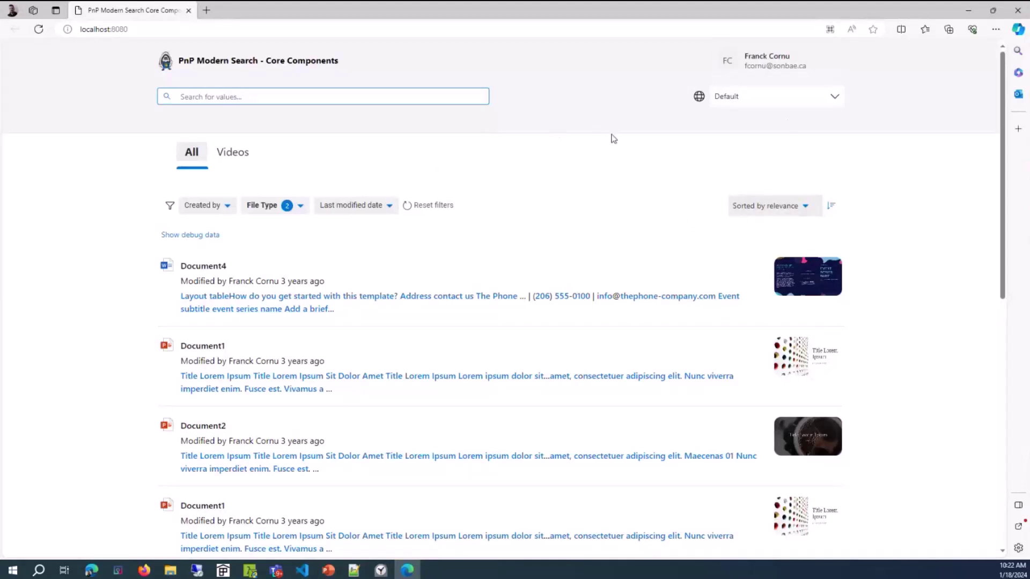
- Switch the sandbox page's display language to French
{"action": "left_click", "coordinate": [766, 102]}
{"action": "left_click", "coordinate": [724, 140]}
{"action": "left_click", "coordinate": [749, 99]}
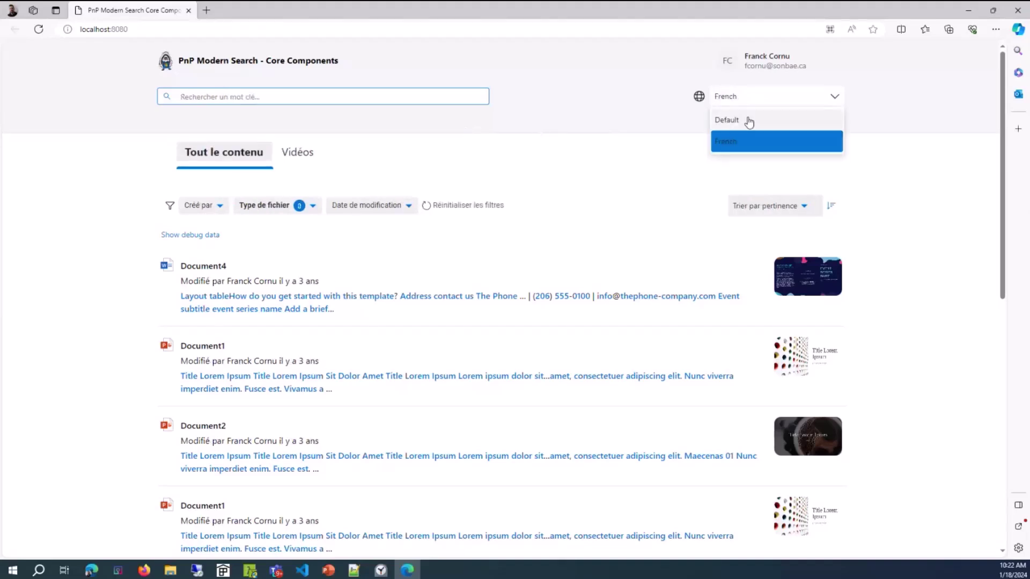
{"action": "left_click", "coordinate": [749, 120]}
{"action": "left_click", "coordinate": [748, 98]}
{"action": "left_click", "coordinate": [744, 144]}
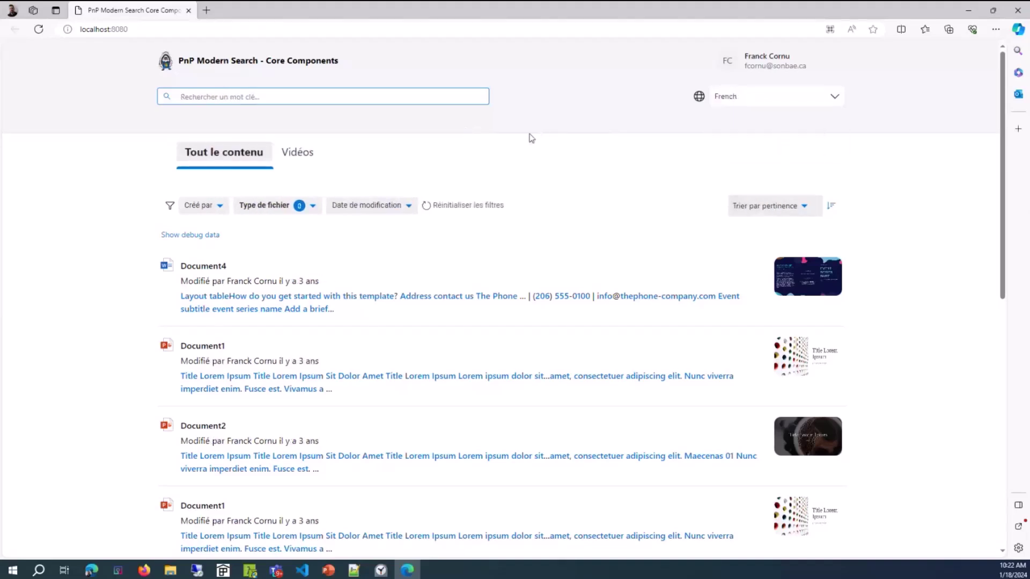
- Reset the file-type filters so the results include SharePoint sites again
{"action": "scroll", "coordinate": [515, 315], "scroll_direction": "down", "scroll_amount": 7}
{"action": "scroll", "coordinate": [512, 301], "scroll_direction": "down", "scroll_amount": 3}
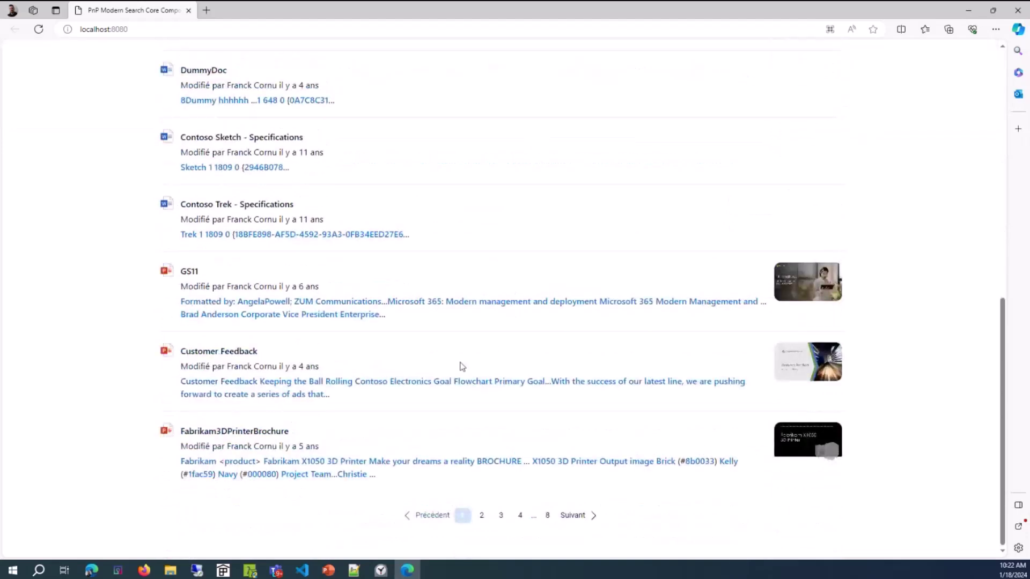
{"action": "scroll", "coordinate": [471, 352], "scroll_direction": "up", "scroll_amount": 10}
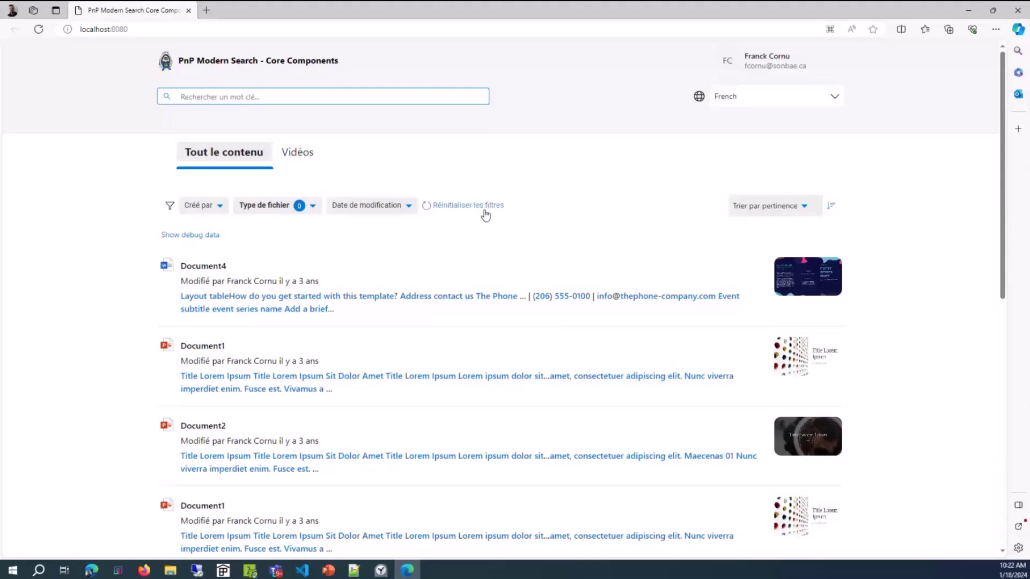
{"action": "left_click", "coordinate": [485, 214]}
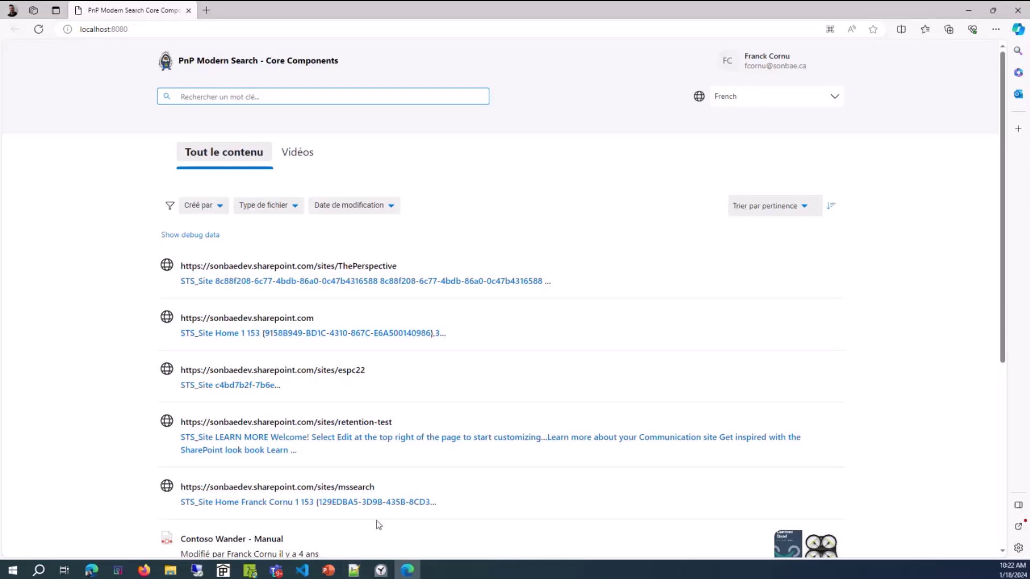
{"action": "left_click", "coordinate": [356, 570]}
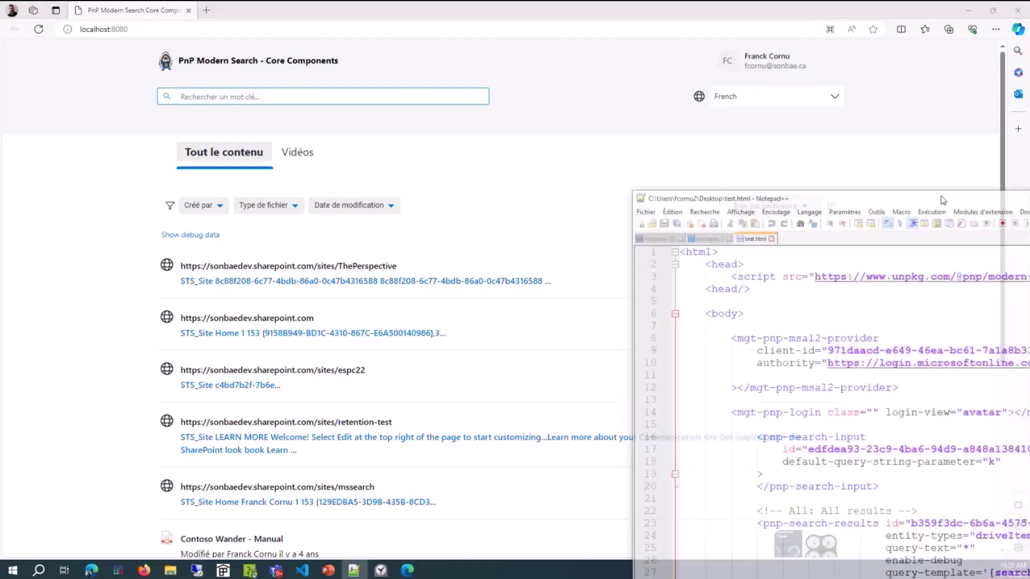
- Maximize Notepad++ and highlight test.html's bundle script tag and msal2 provider block
{"action": "left_click_drag", "start_coordinate": [942, 200], "coordinate": [528, 14]}
{"action": "left_click", "coordinate": [392, 274]}
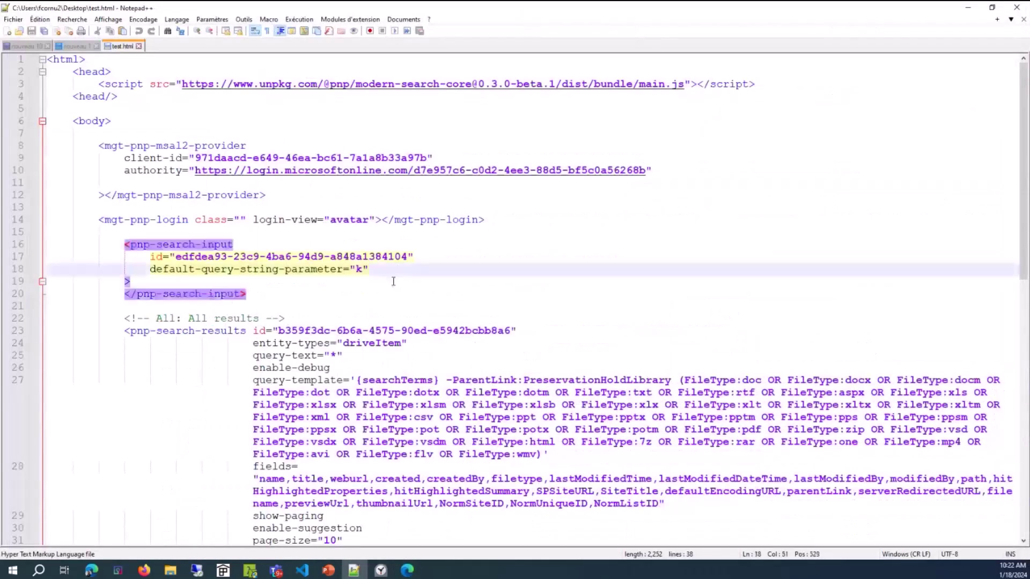
{"action": "scroll", "coordinate": [394, 282], "scroll_direction": "down", "scroll_amount": 1}
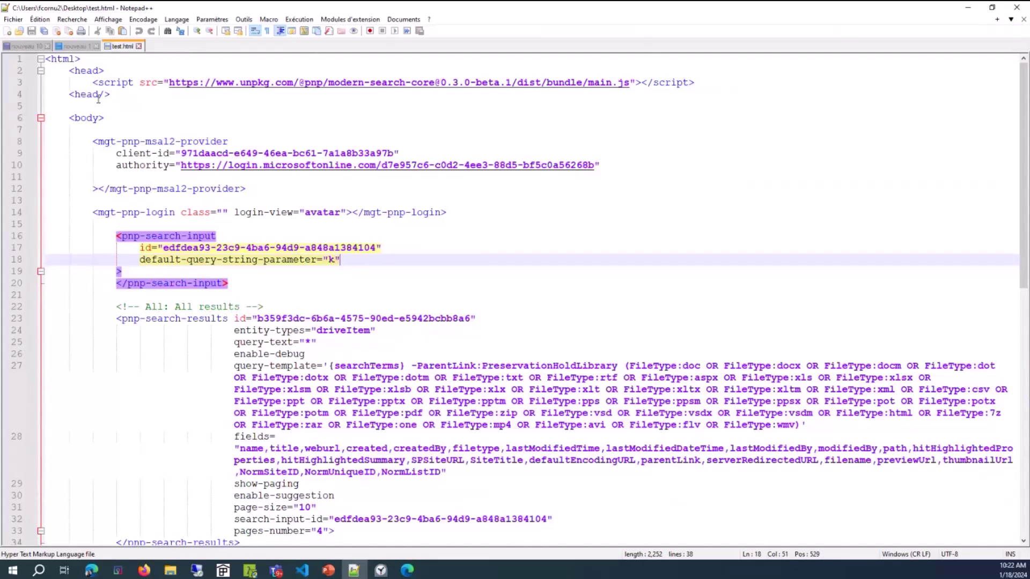
{"action": "left_click_drag", "start_coordinate": [93, 82], "coordinate": [717, 81]}
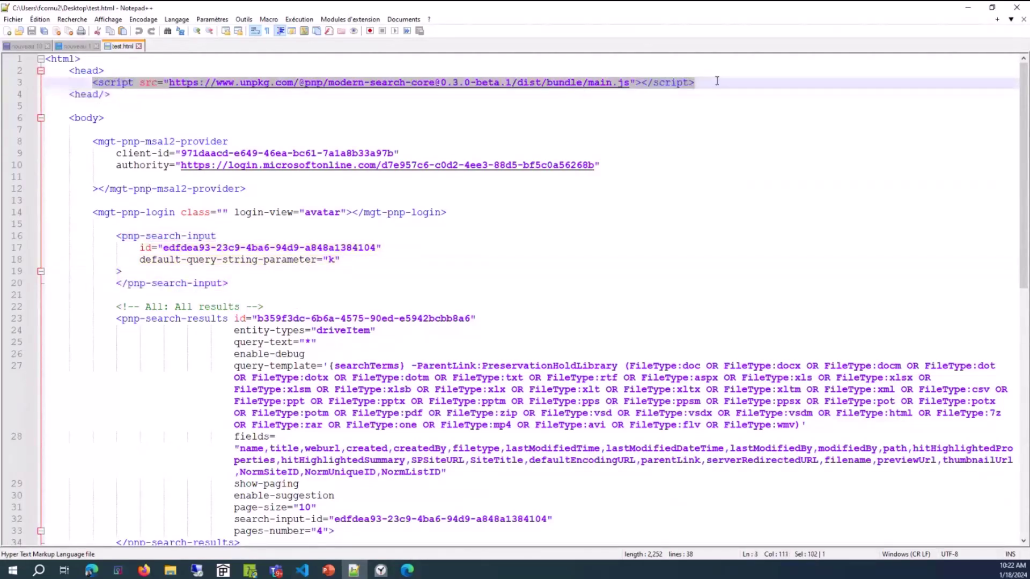
{"action": "left_click", "coordinate": [550, 92]}
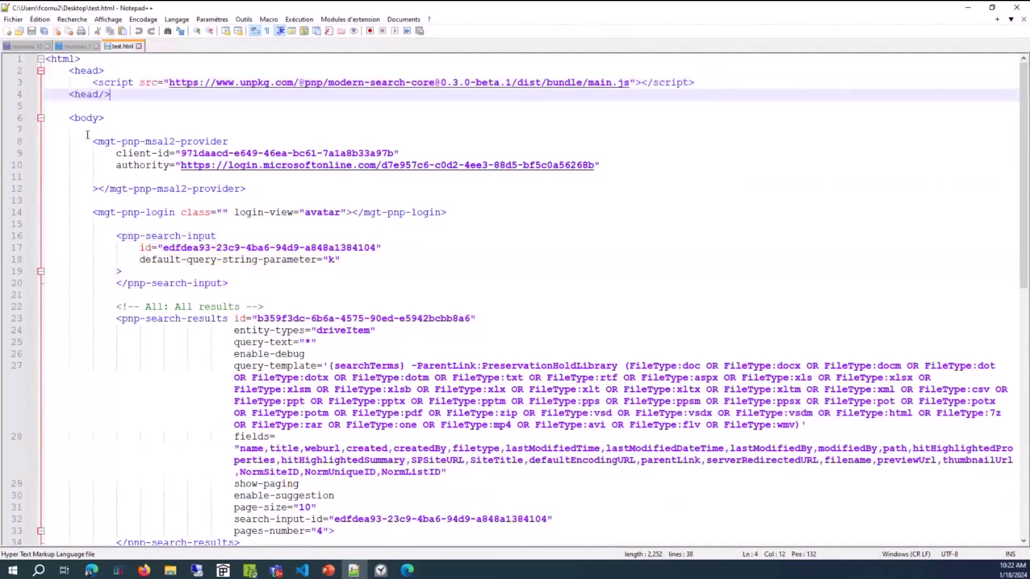
{"action": "left_click_drag", "start_coordinate": [88, 135], "coordinate": [277, 201]}
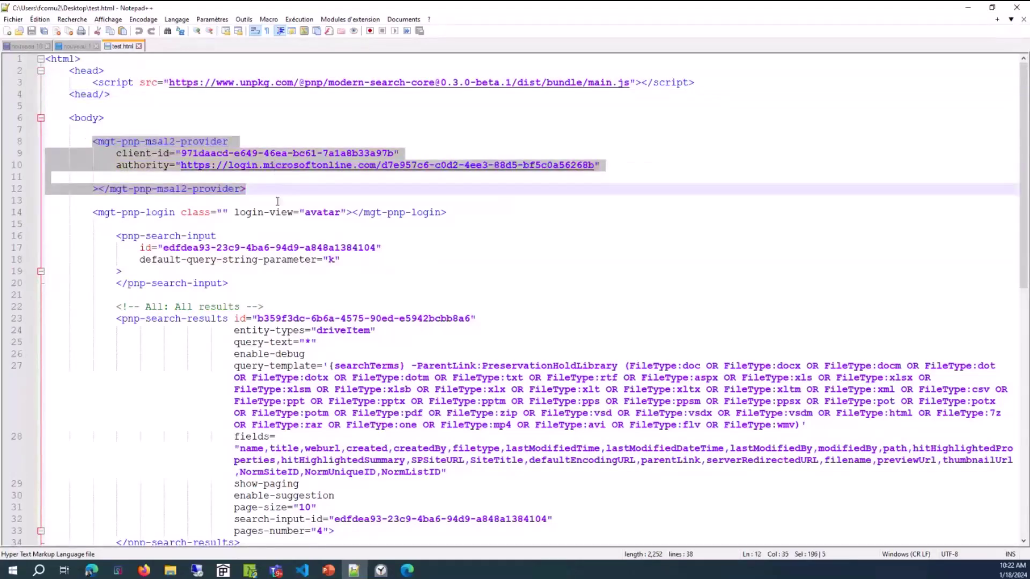
{"action": "left_click", "coordinate": [277, 201]}
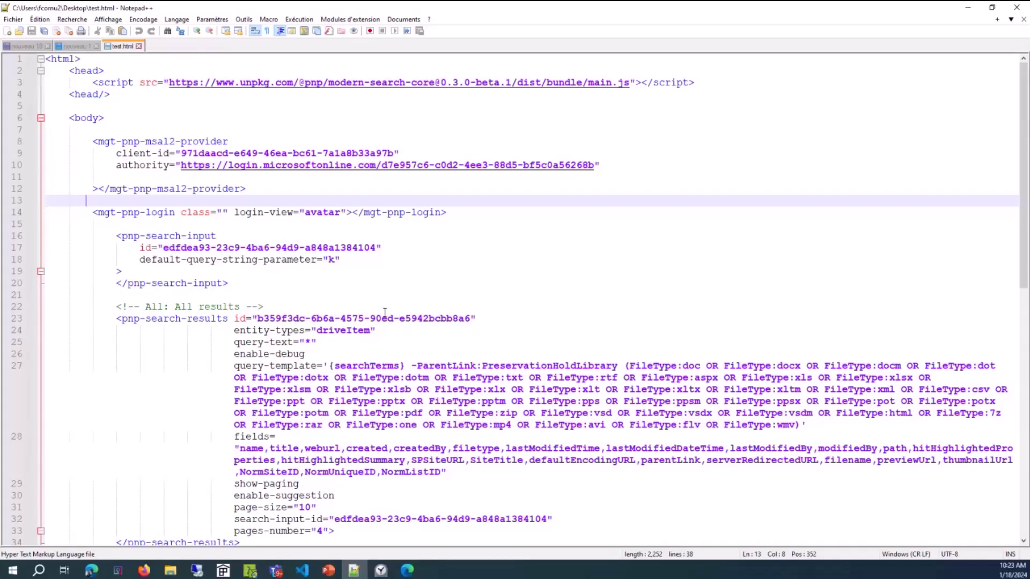
- Highlight the pnp-search-input block with query parameter k and the pnp-search-results element
{"action": "scroll", "coordinate": [397, 306], "scroll_direction": "down", "scroll_amount": 1}
{"action": "left_click", "coordinate": [335, 225]}
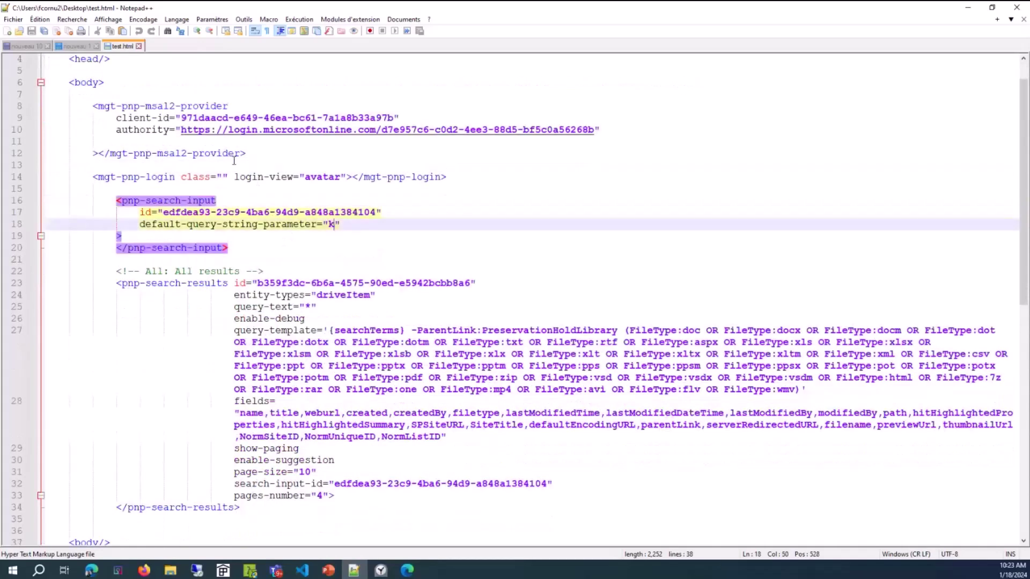
{"action": "left_click", "coordinate": [333, 248]}
{"action": "scroll", "coordinate": [270, 374], "scroll_direction": "down", "scroll_amount": 1}
{"action": "left_click_drag", "start_coordinate": [92, 223], "coordinate": [90, 170]}
{"action": "left_click_drag", "start_coordinate": [115, 247], "coordinate": [247, 437]}
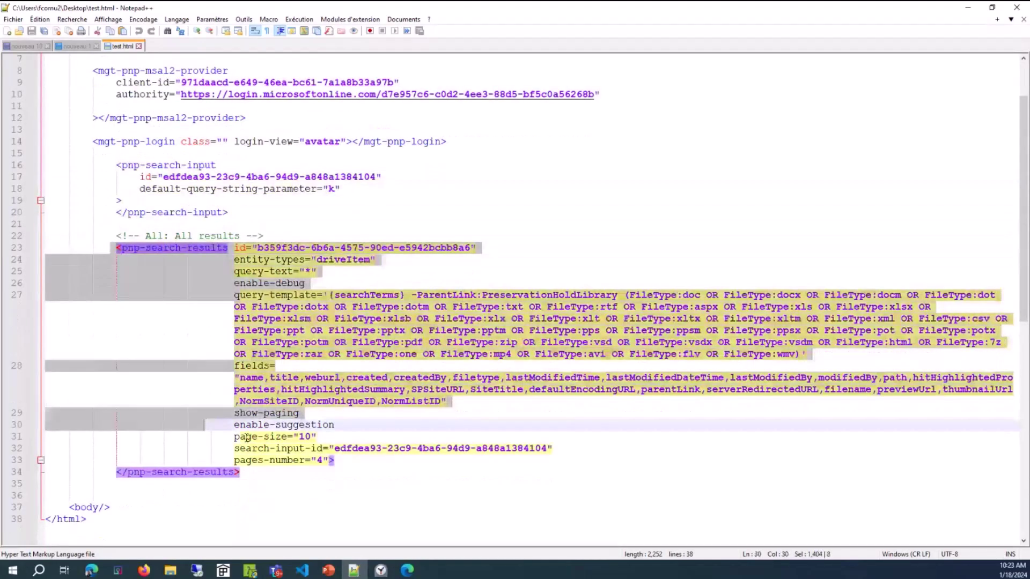
{"action": "left_click", "coordinate": [246, 483]}
{"action": "scroll", "coordinate": [320, 176], "scroll_direction": "up", "scroll_amount": 2}
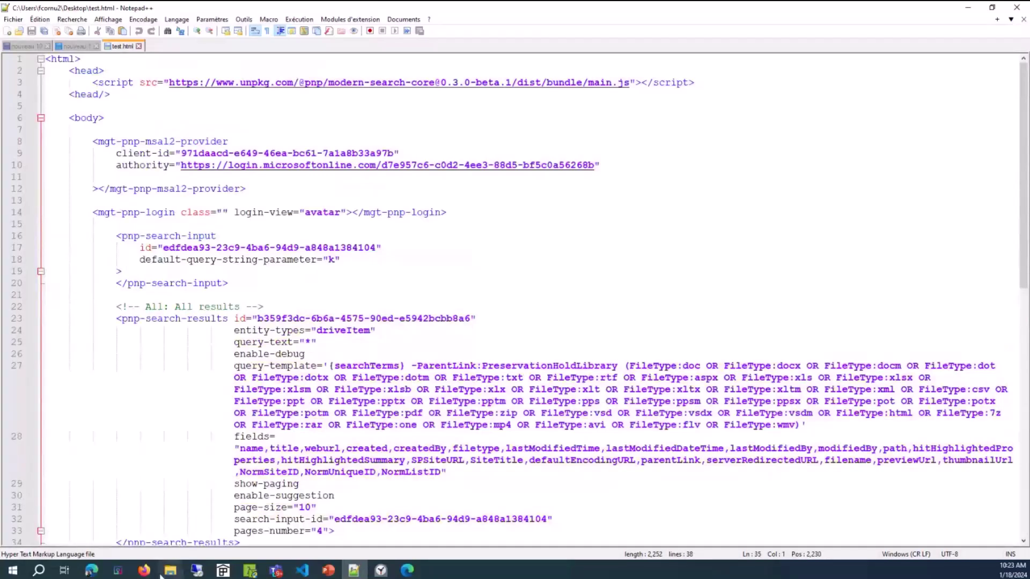
{"action": "mouse_move", "coordinate": [153, 576]}
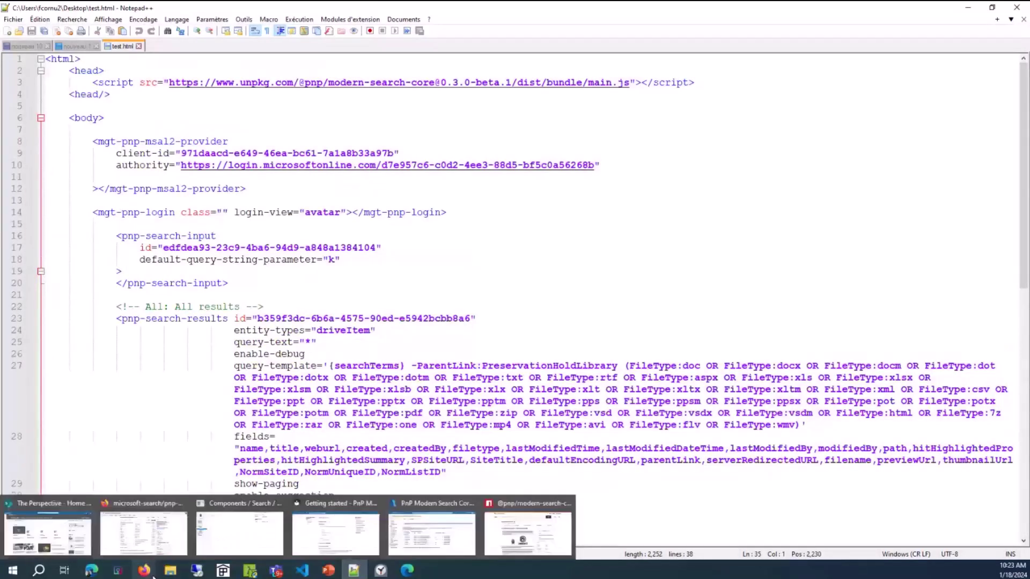
- From the Azure portal home, open storage account azpnpmodernsearchcoresto, its demo container, and the test.html blob
{"action": "left_click", "coordinate": [155, 555]}
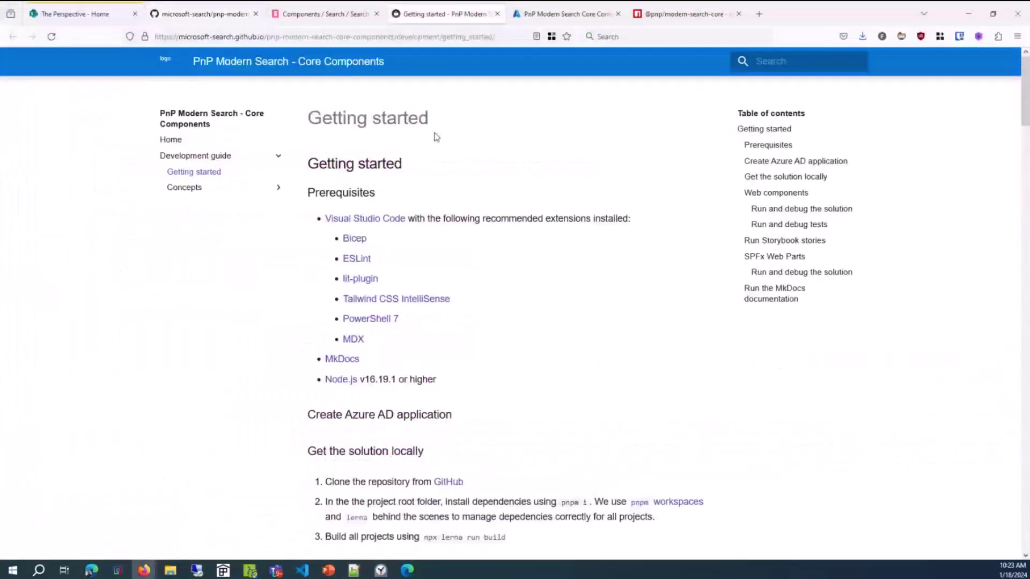
{"action": "left_click", "coordinate": [590, 15]}
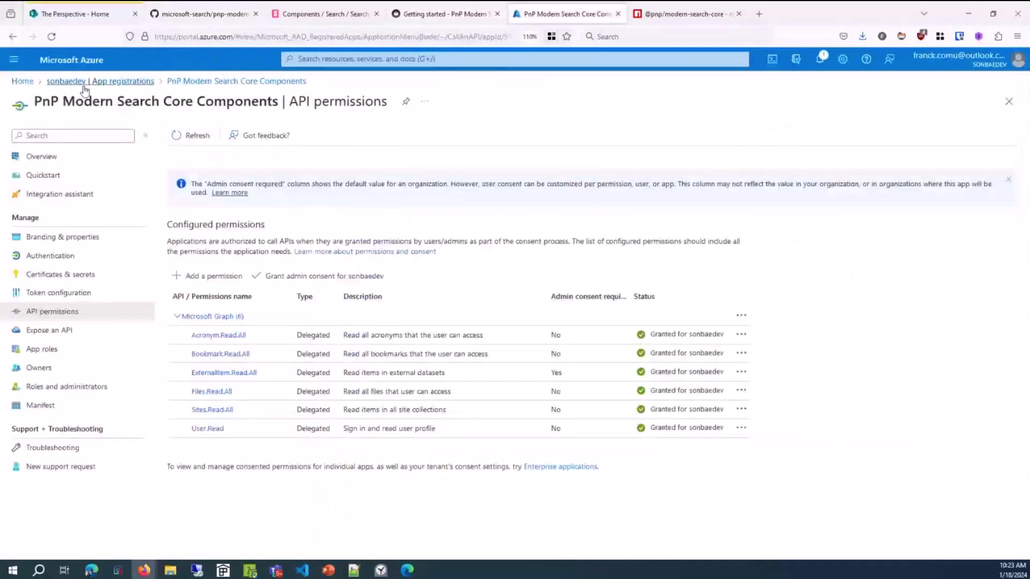
{"action": "left_click", "coordinate": [21, 81]}
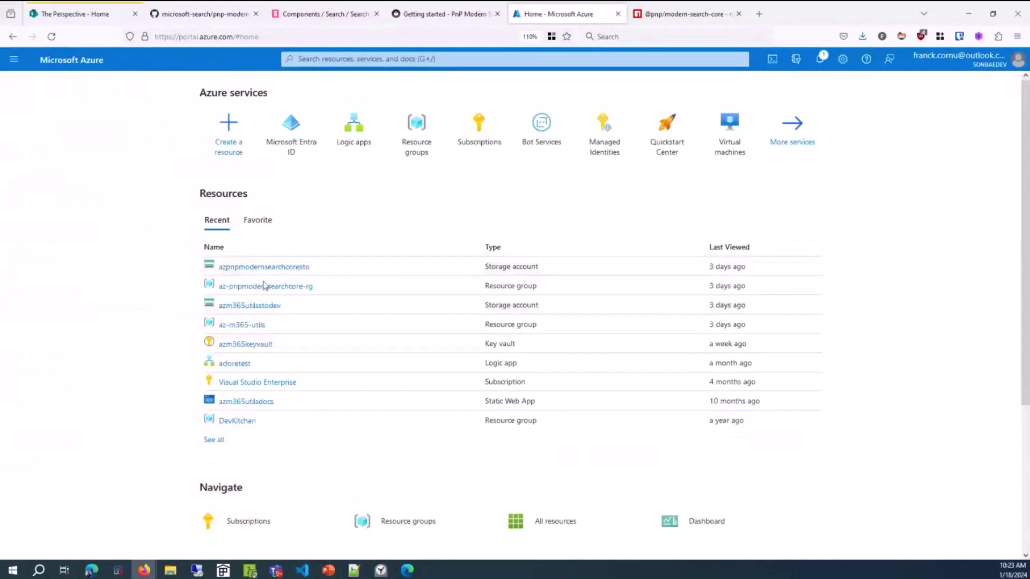
{"action": "left_click", "coordinate": [283, 268]}
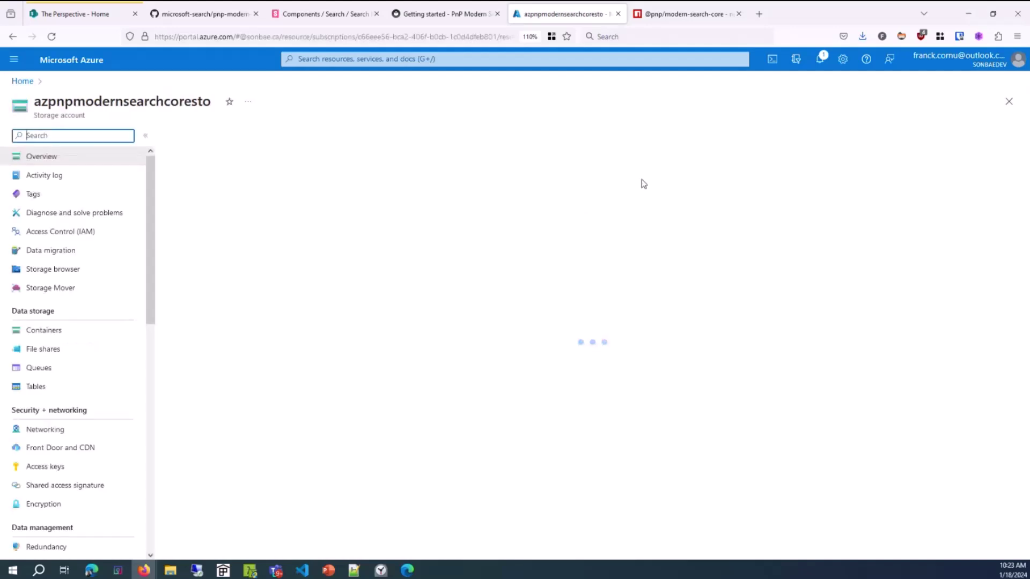
{"action": "left_click", "coordinate": [62, 353]}
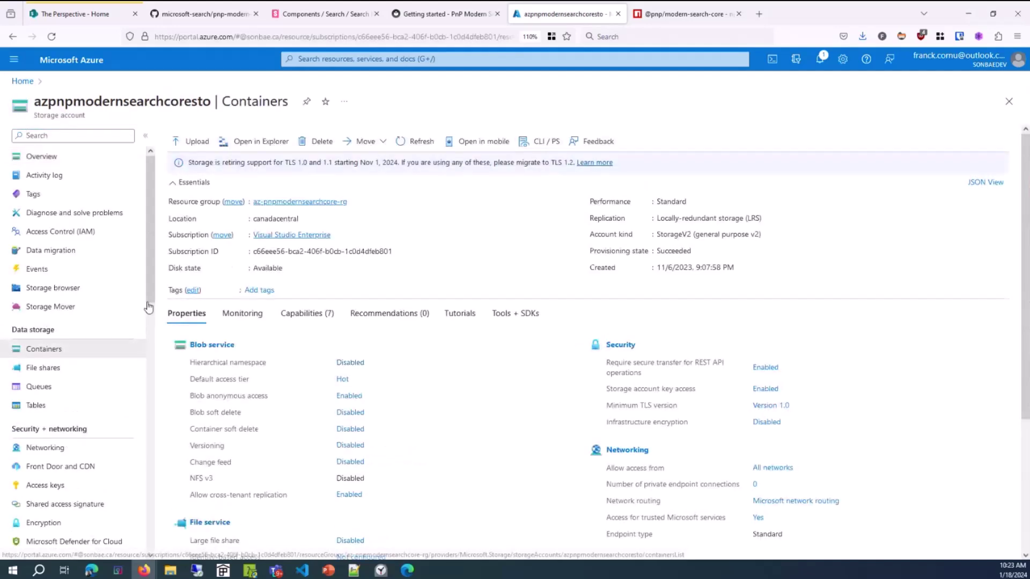
{"action": "left_click", "coordinate": [197, 250]}
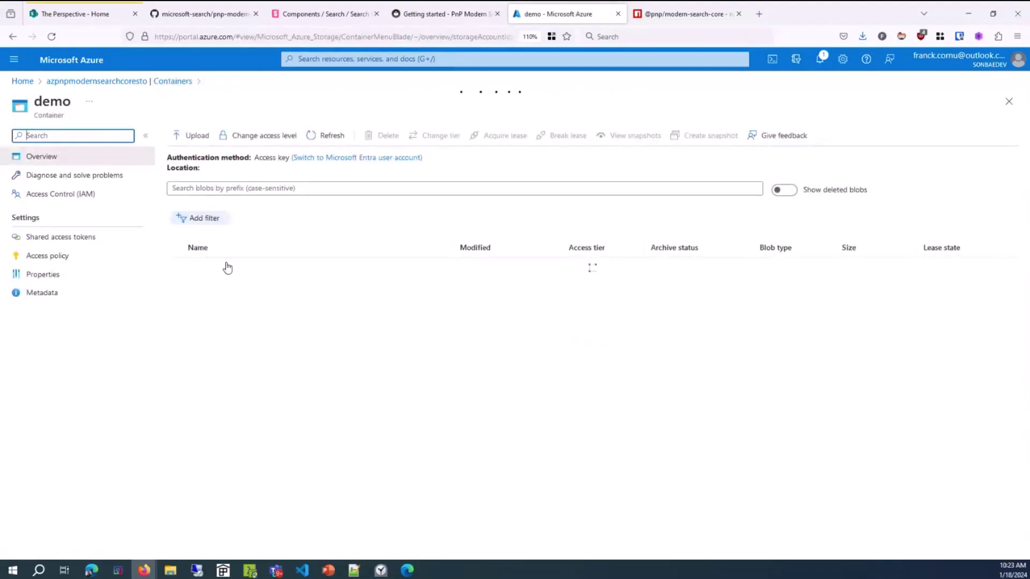
{"action": "left_click", "coordinate": [209, 271]}
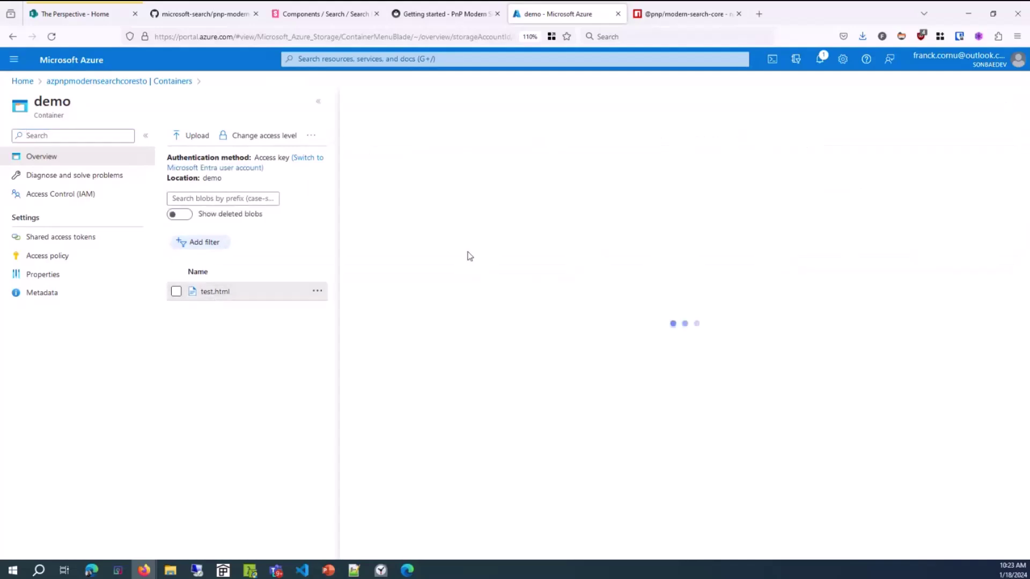
- Copy the test.html blob URL and review the query template's file-type list in Notepad++
{"action": "left_click", "coordinate": [609, 202]}
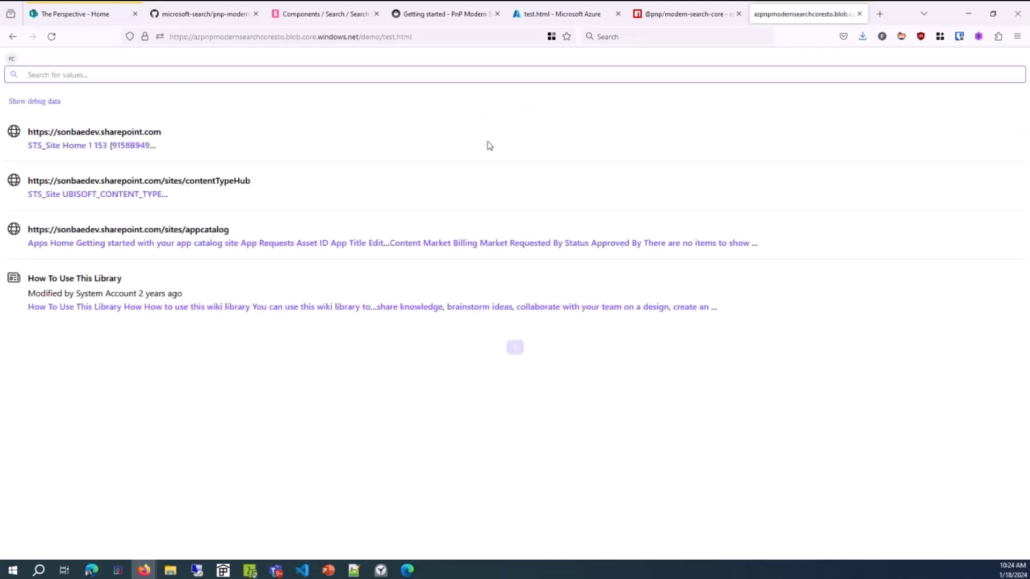
{"action": "left_click", "coordinate": [356, 570]}
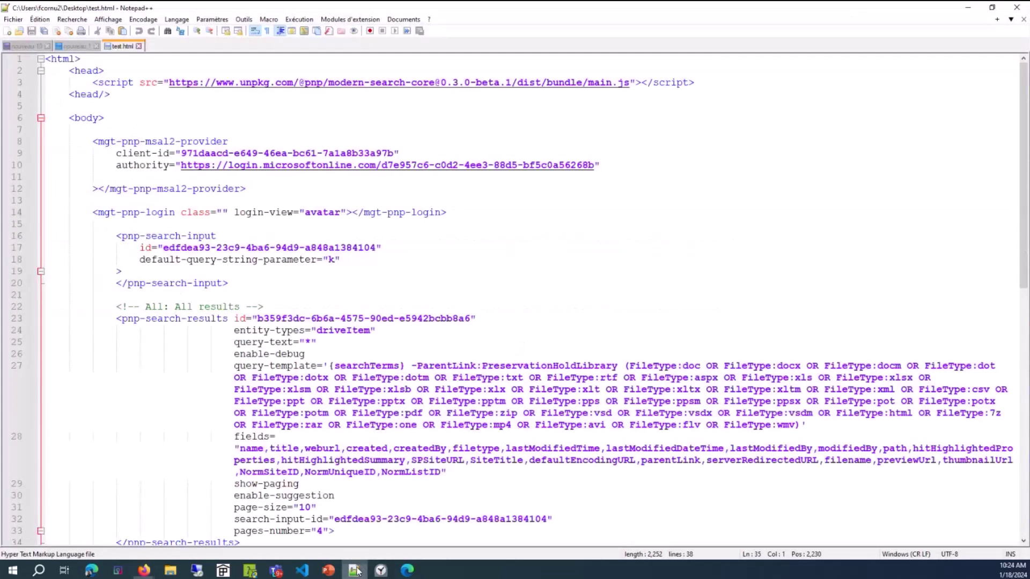
{"action": "left_click", "coordinate": [448, 413]}
{"action": "scroll", "coordinate": [324, 404], "scroll_direction": "down", "scroll_amount": 3}
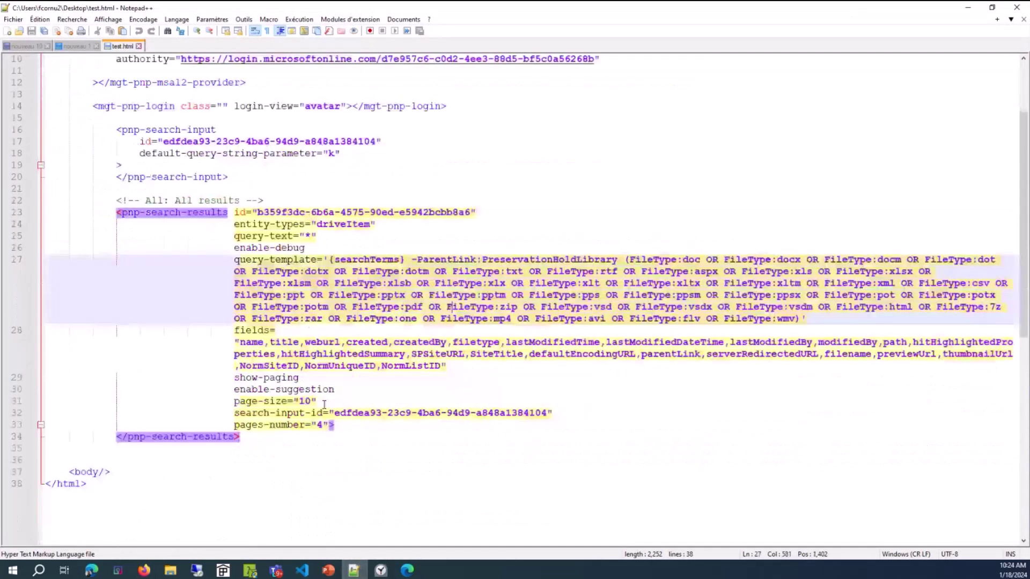
{"action": "scroll", "coordinate": [324, 404], "scroll_direction": "up", "scroll_amount": 2}
- Note the enable-suggestion setting in test.html, then return to the hosted test page in Firefox
{"action": "left_click", "coordinate": [311, 460]}
{"action": "left_click", "coordinate": [143, 570]}
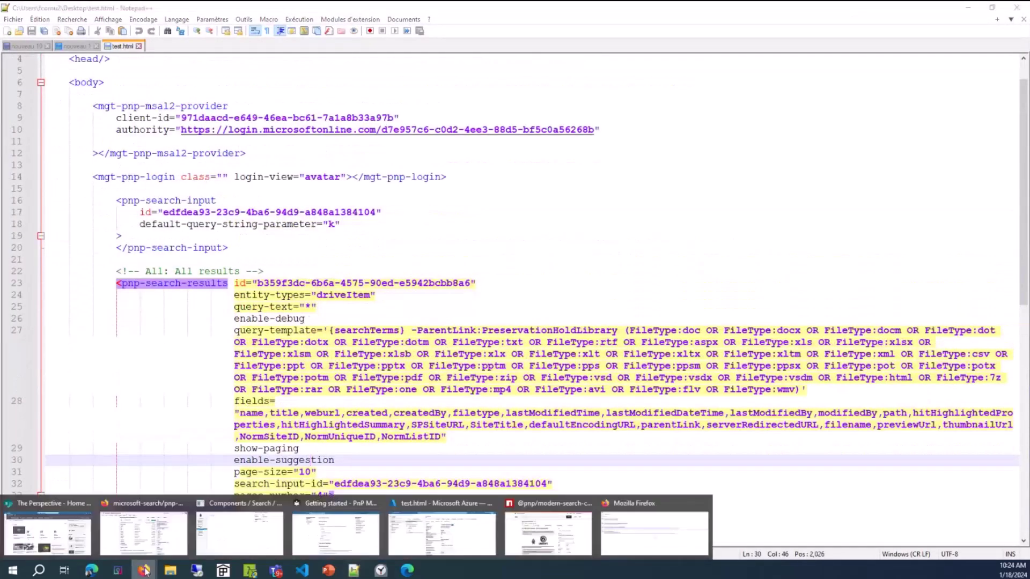
{"action": "left_click", "coordinate": [654, 534]}
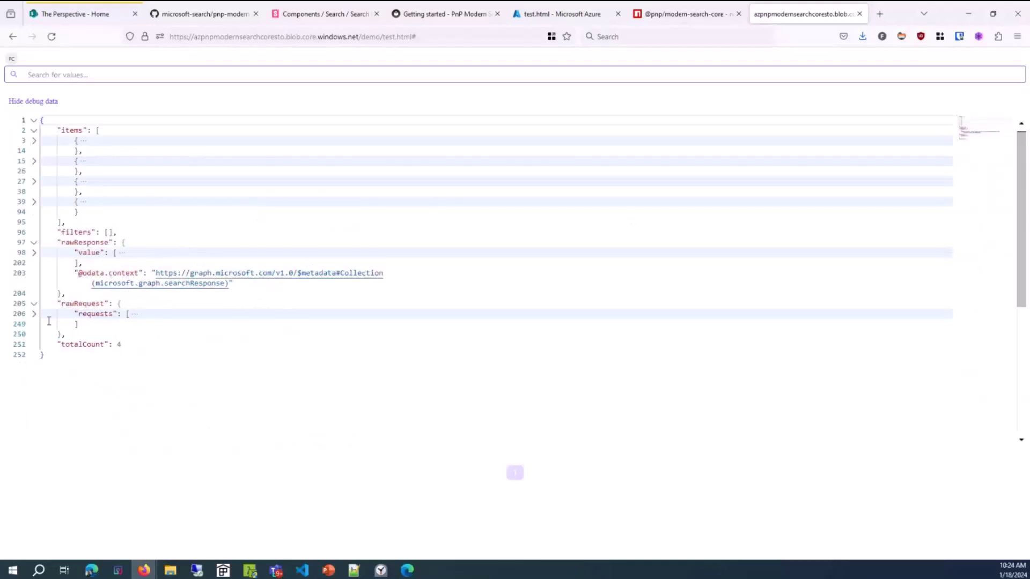
- Expand and collapse the debug JSON's requests node, then hide debug data to show the four results
{"action": "left_click", "coordinate": [33, 315]}
{"action": "left_click", "coordinate": [33, 314]}
{"action": "left_click", "coordinate": [39, 102]}
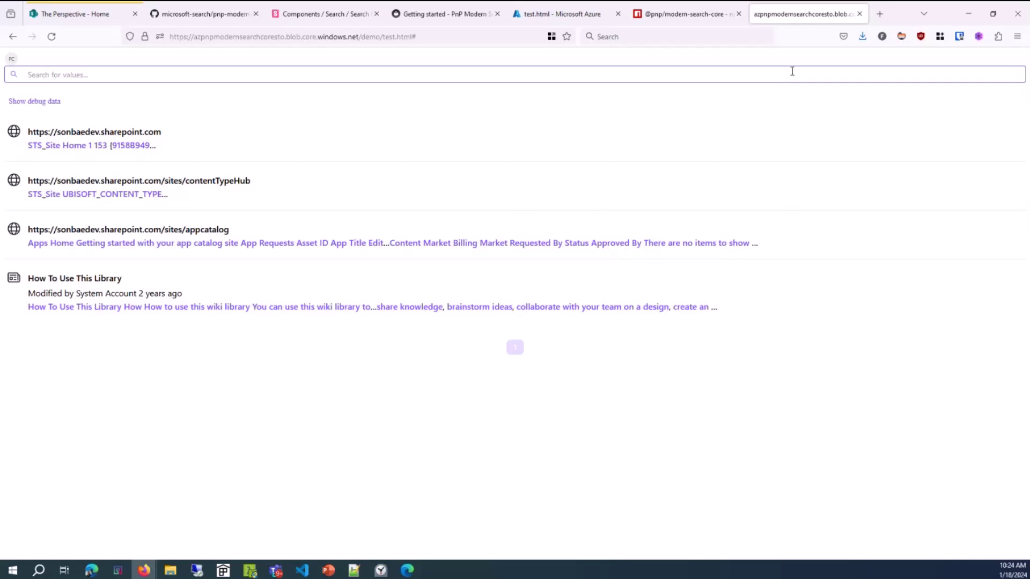
- On The Perspective site, create a new page from the Blank template titled 'TEst'
{"action": "left_click", "coordinate": [78, 14]}
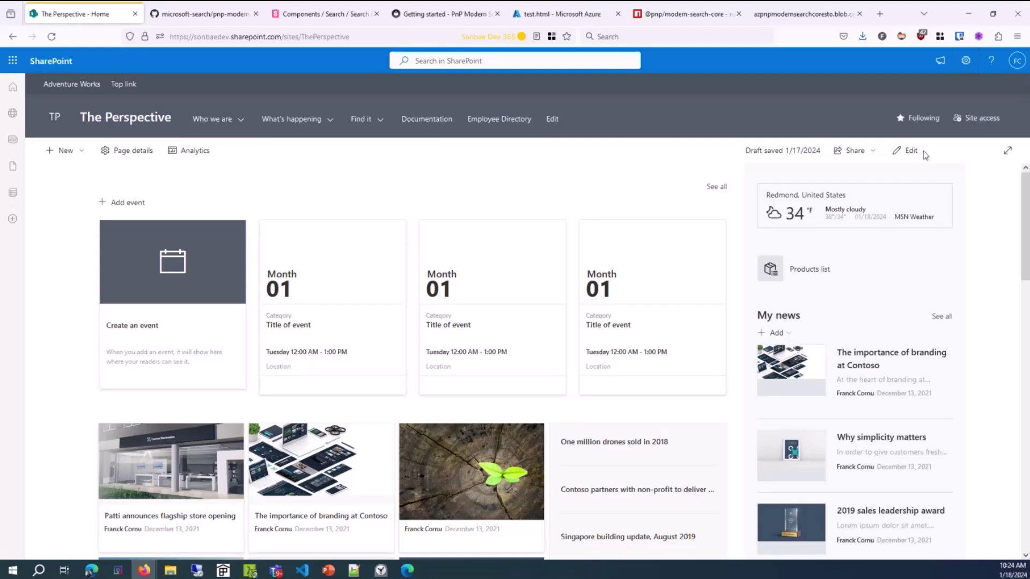
{"action": "left_click", "coordinate": [87, 152]}
{"action": "key", "text": "Escape"}
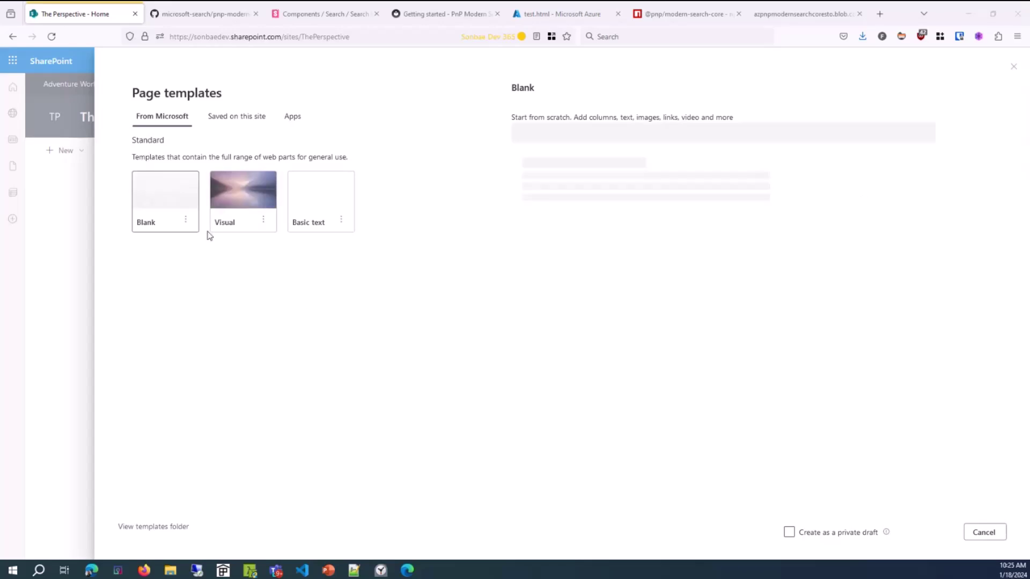
{"action": "left_click", "coordinate": [929, 533]}
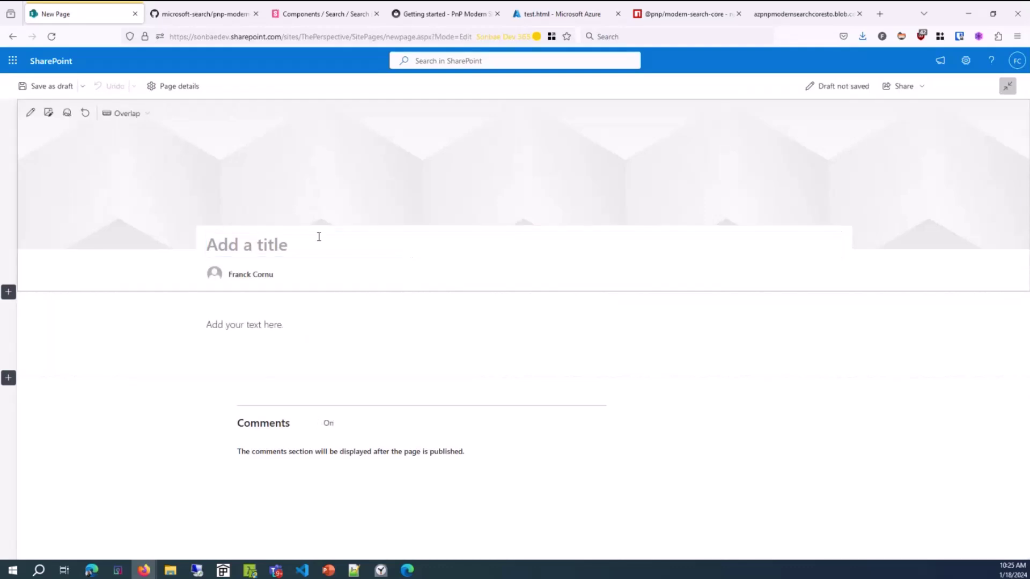
{"action": "left_click", "coordinate": [317, 239]}
{"action": "type", "text": "TEst"}
{"action": "left_click", "coordinate": [527, 322]}
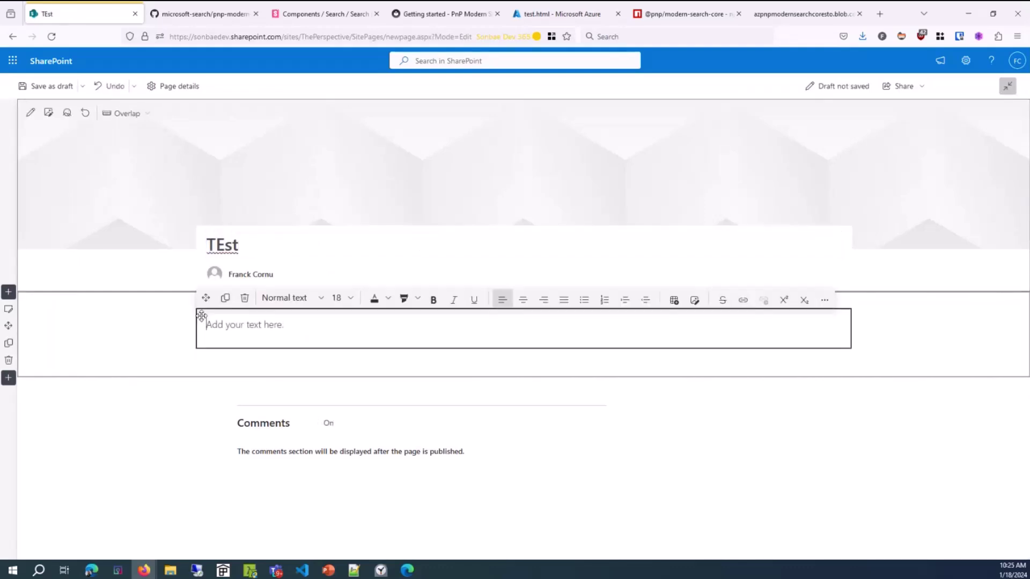
- Add the PnP Modern Search Core Results web part to the page's section
{"action": "left_click", "coordinate": [575, 310]}
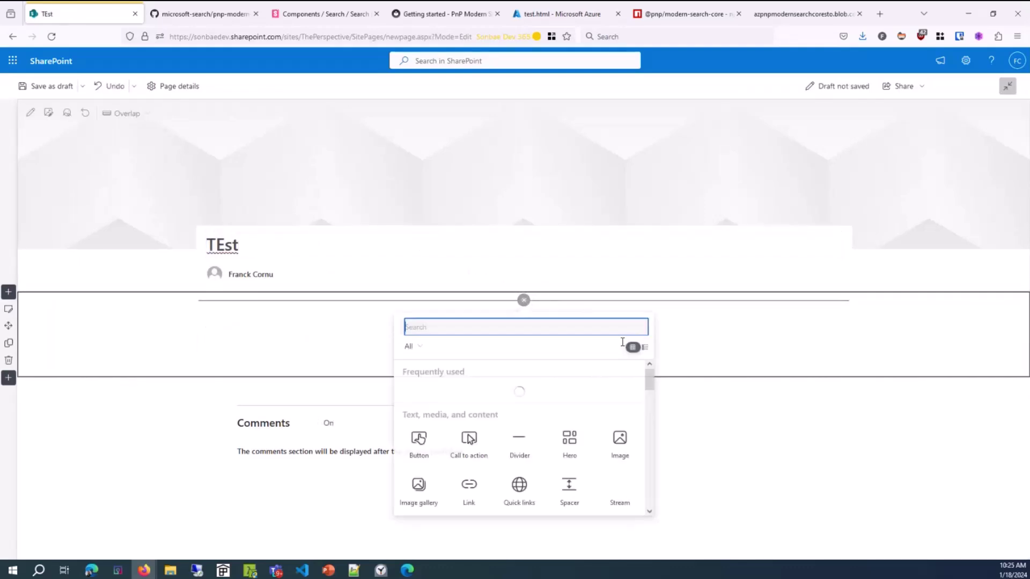
{"action": "scroll", "coordinate": [582, 384], "scroll_direction": "down", "scroll_amount": 5}
{"action": "scroll", "coordinate": [584, 391], "scroll_direction": "down", "scroll_amount": 5}
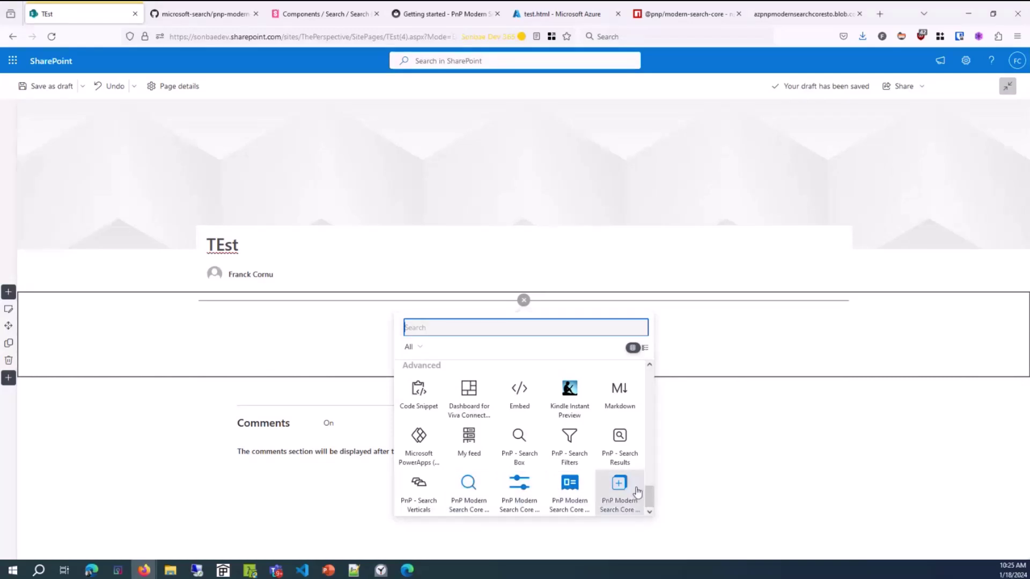
{"action": "left_click", "coordinate": [573, 489]}
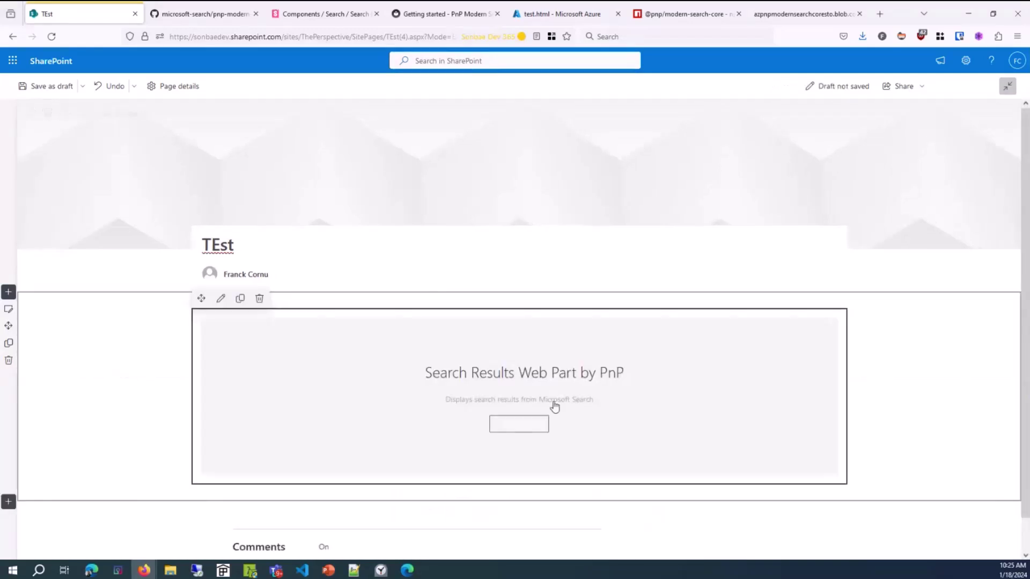
- Set the results web part's query text to *
{"action": "left_click", "coordinate": [520, 392]}
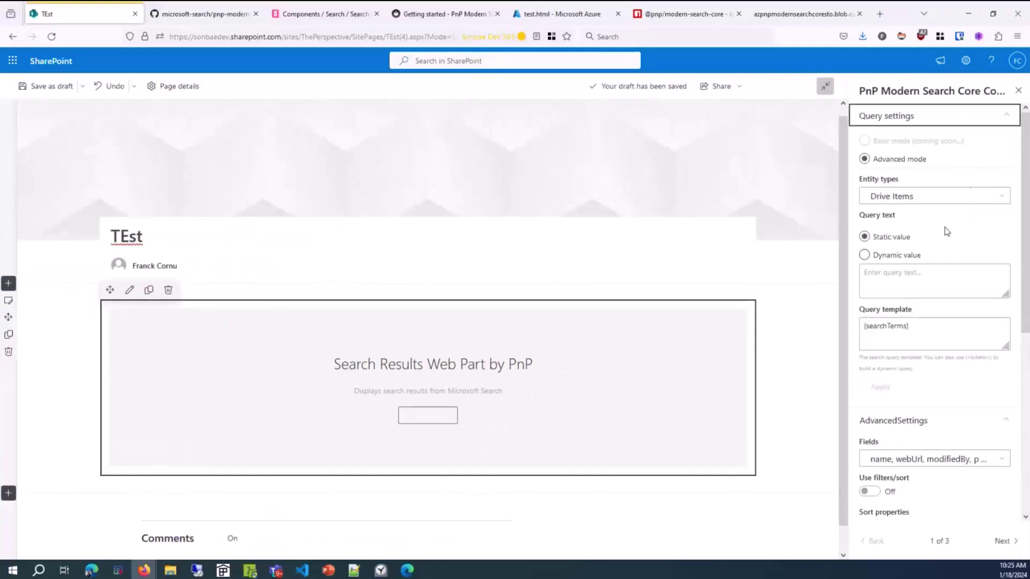
{"action": "scroll", "coordinate": [946, 231], "scroll_direction": "down", "scroll_amount": 3}
{"action": "scroll", "coordinate": [979, 247], "scroll_direction": "up", "scroll_amount": 3}
{"action": "scroll", "coordinate": [915, 218], "scroll_direction": "down", "scroll_amount": 1}
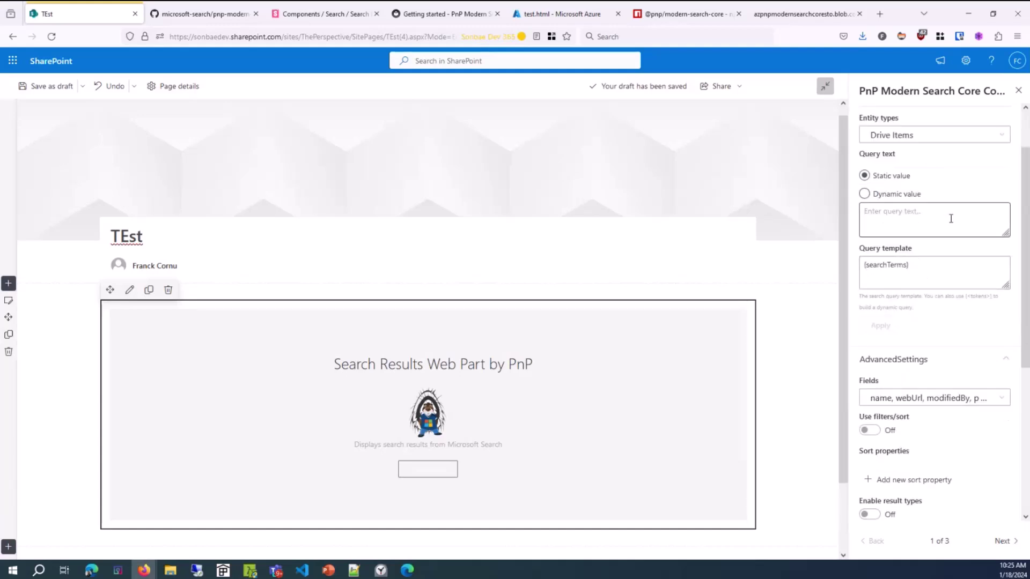
{"action": "scroll", "coordinate": [952, 359], "scroll_direction": "up", "scroll_amount": 1}
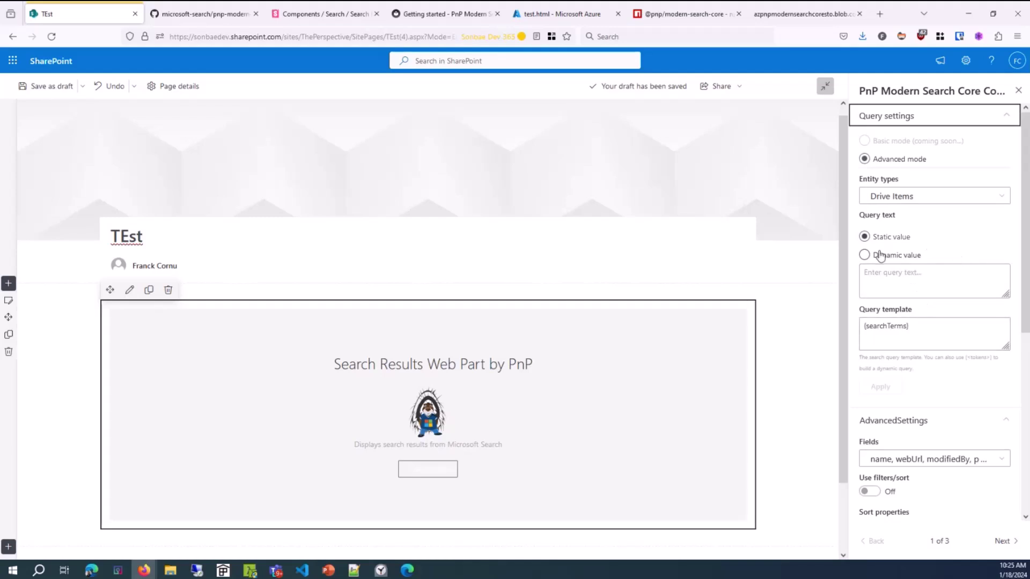
{"action": "left_click", "coordinate": [951, 343]}
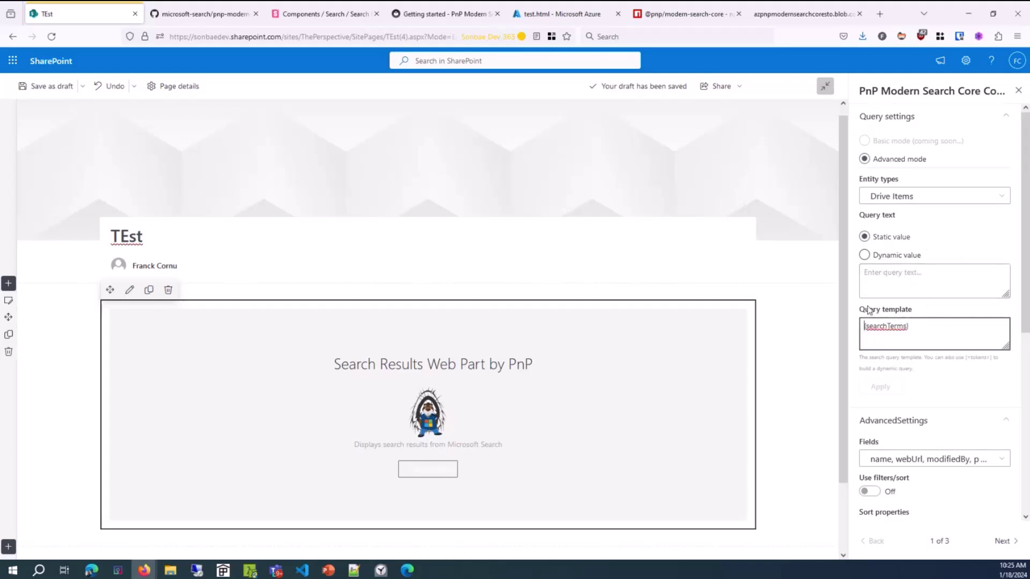
{"action": "left_click", "coordinate": [933, 271]}
{"action": "type", "text": "*"}
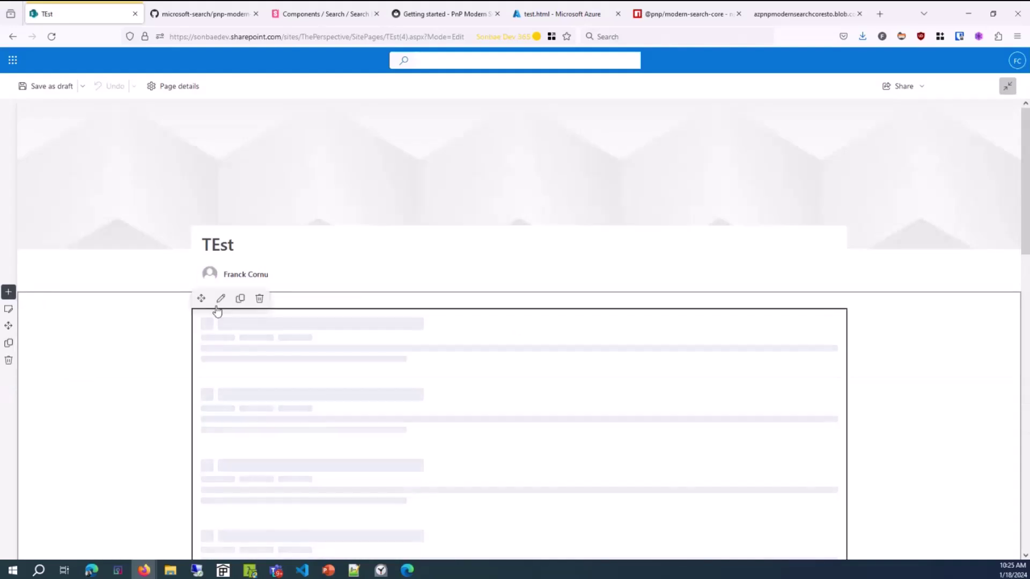
- Try the Tiles layout in template settings, then revert to the default list layout
{"action": "left_click", "coordinate": [220, 298]}
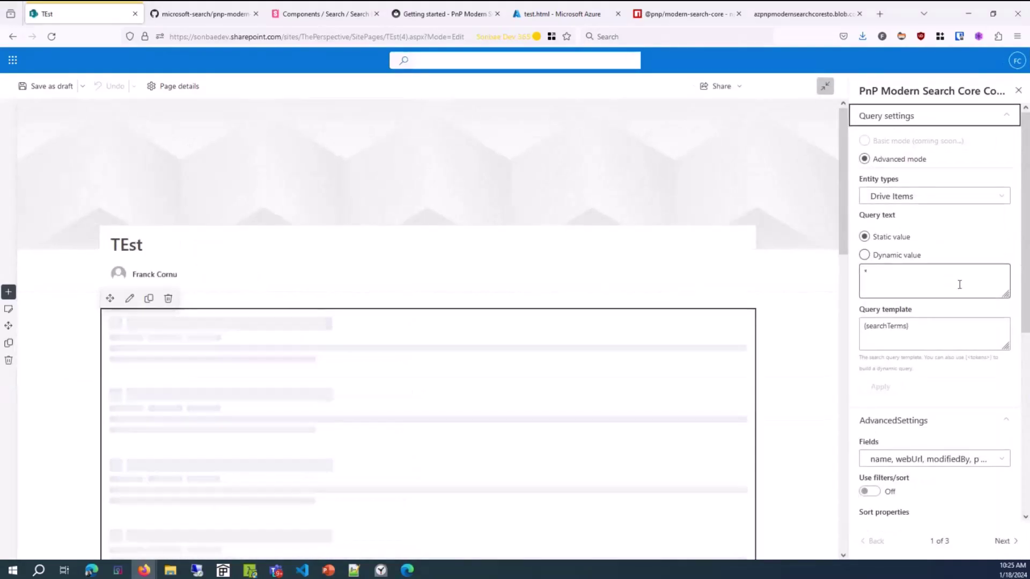
{"action": "scroll", "coordinate": [953, 333], "scroll_direction": "down", "scroll_amount": 1}
{"action": "left_click", "coordinate": [955, 272]}
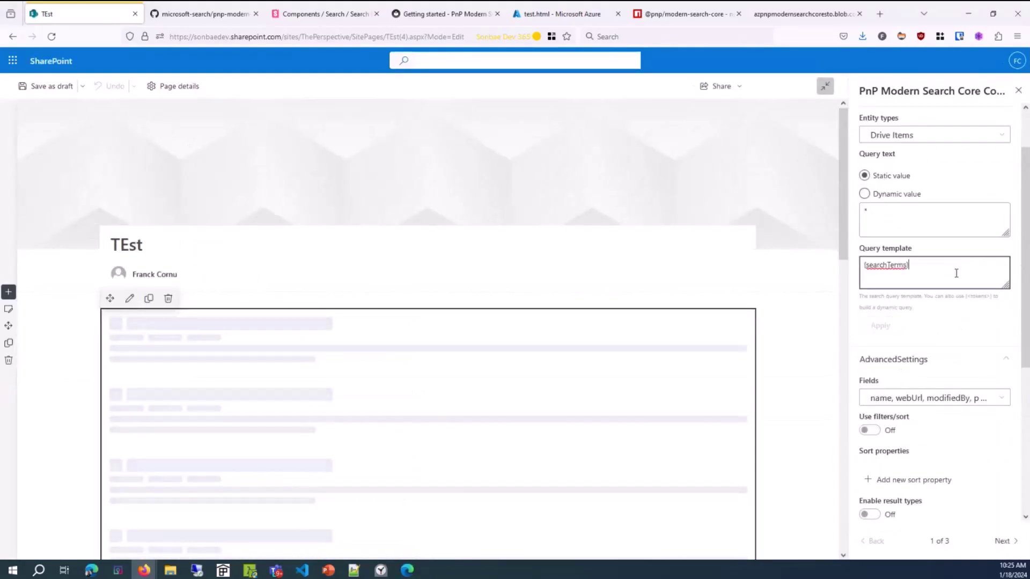
{"action": "left_click", "coordinate": [1001, 542]}
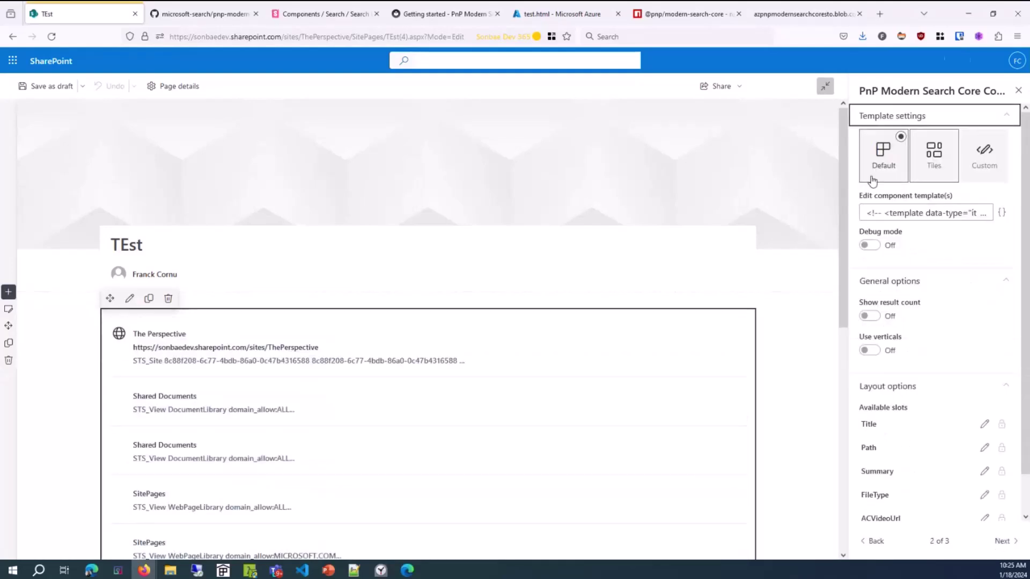
{"action": "left_click", "coordinate": [934, 172]}
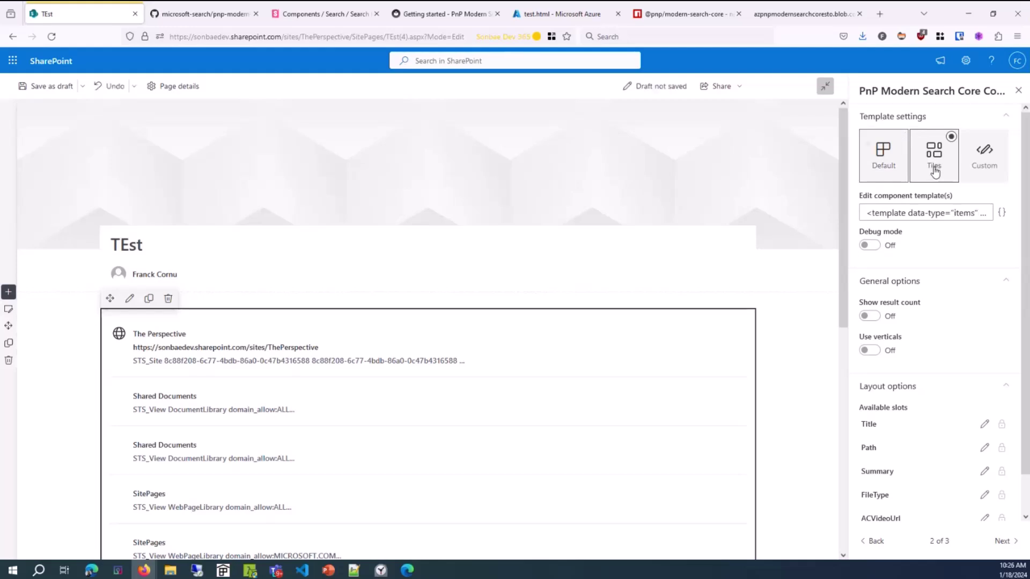
{"action": "scroll", "coordinate": [589, 281], "scroll_direction": "down", "scroll_amount": 4}
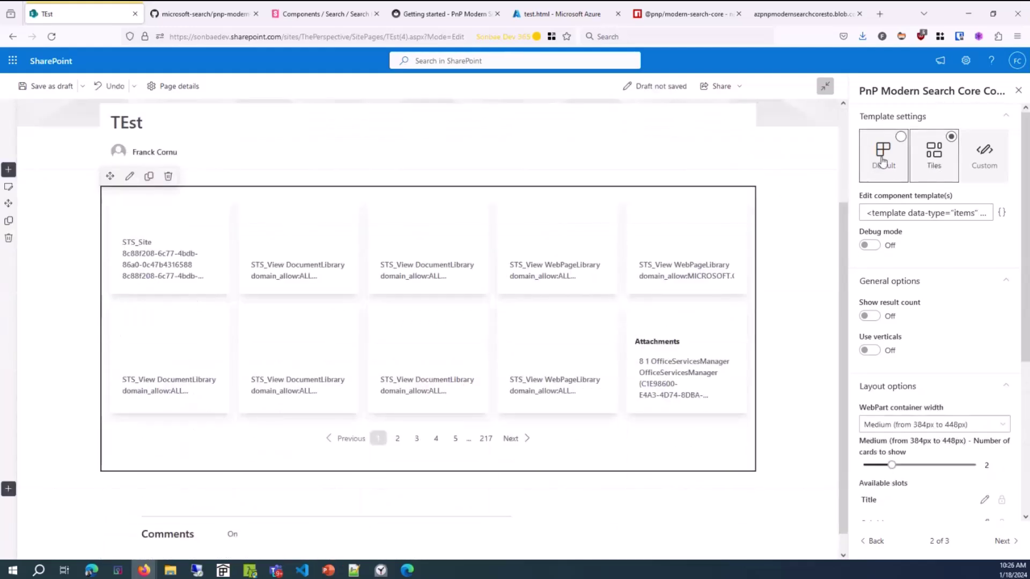
{"action": "left_click", "coordinate": [881, 156]}
{"action": "left_click", "coordinate": [872, 541]}
- Append IsDocument:1 to the query template, apply it, and display the results as tiles
{"action": "left_click", "coordinate": [953, 271]}
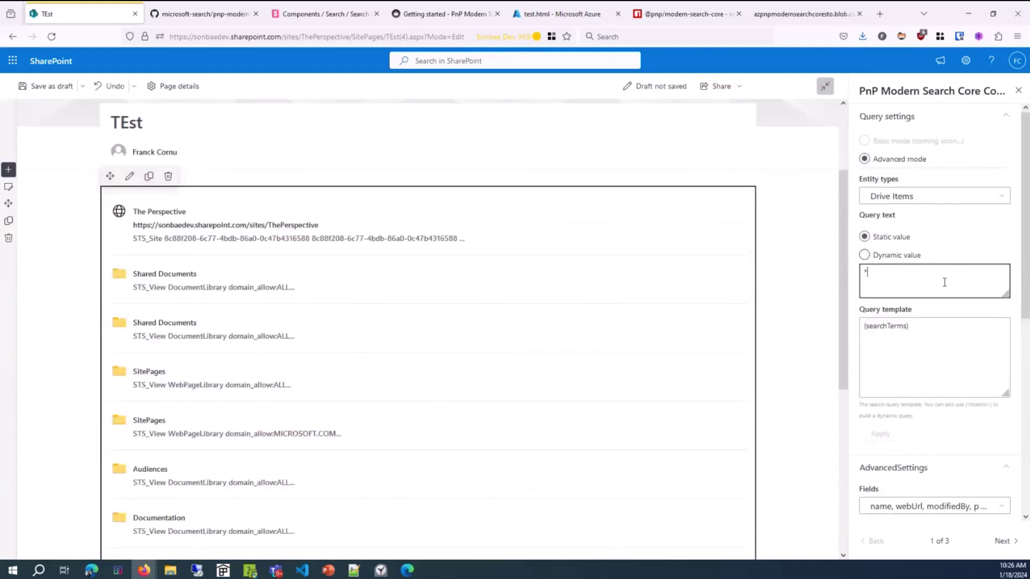
{"action": "left_click", "coordinate": [944, 353]}
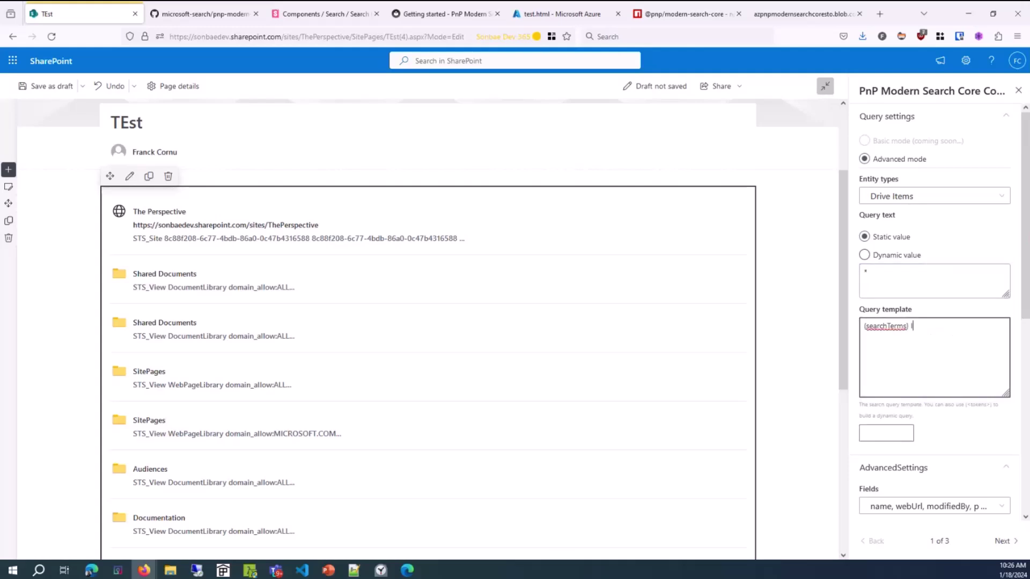
{"action": "type", "text": "IsDocument:1"}
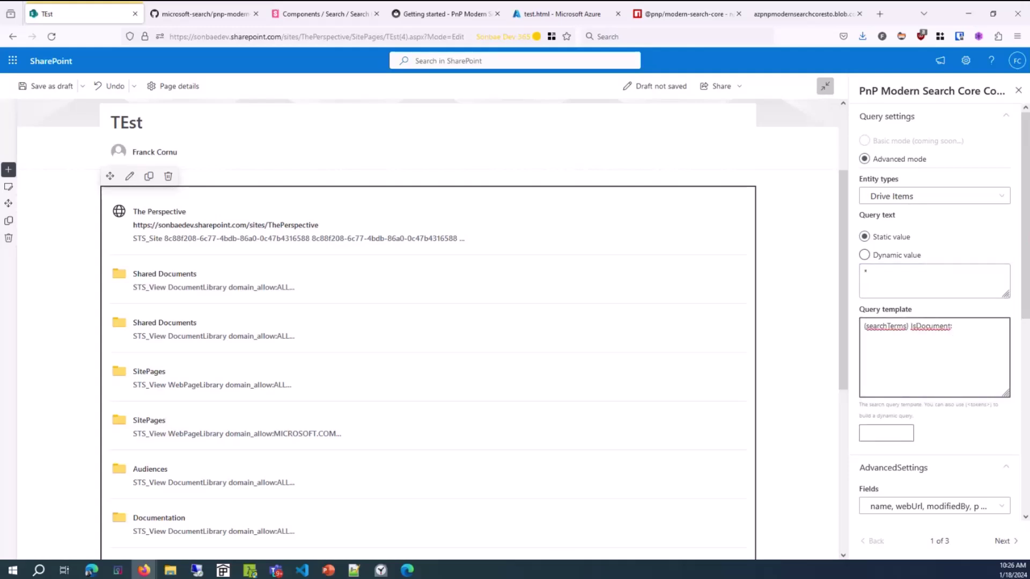
{"action": "left_click", "coordinate": [886, 433]}
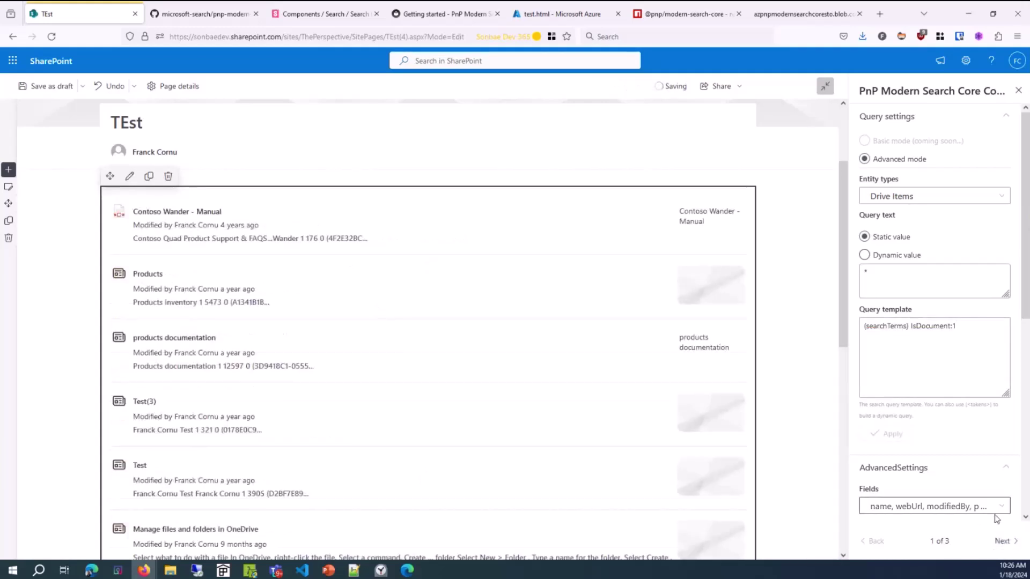
{"action": "left_click", "coordinate": [1003, 542]}
{"action": "left_click", "coordinate": [933, 153]}
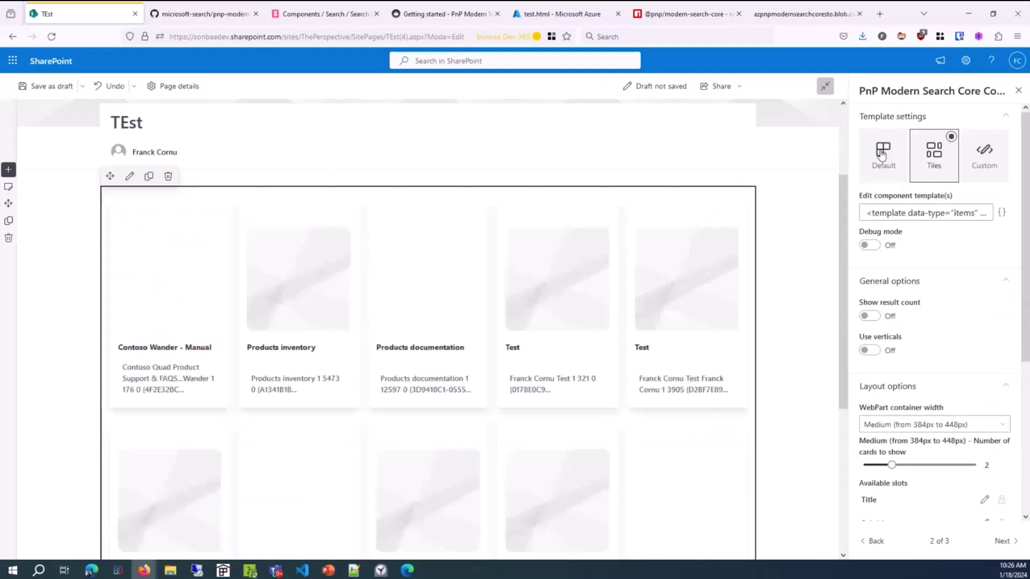
{"action": "left_click", "coordinate": [1001, 212]}
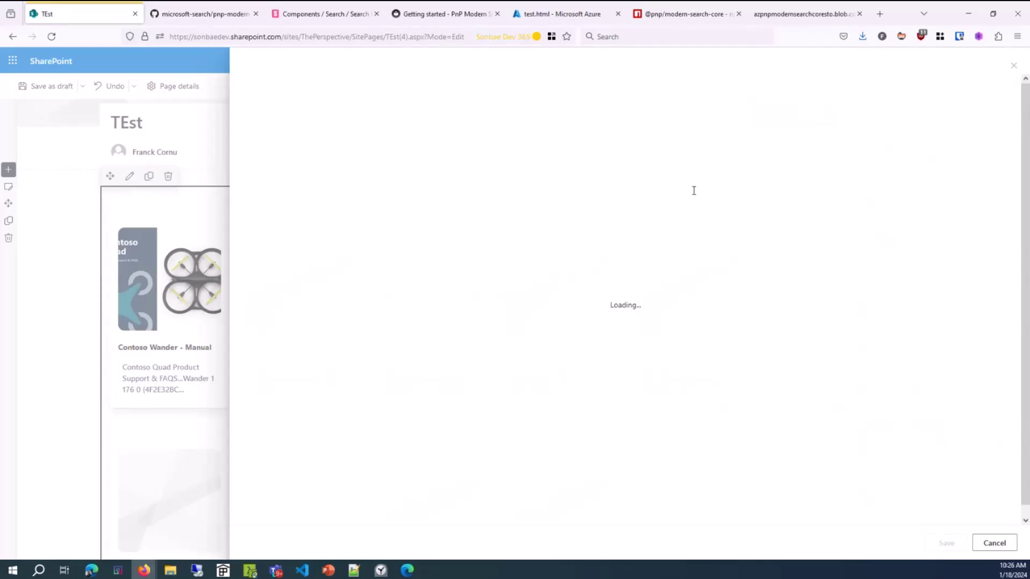
{"action": "left_click", "coordinate": [342, 340]}
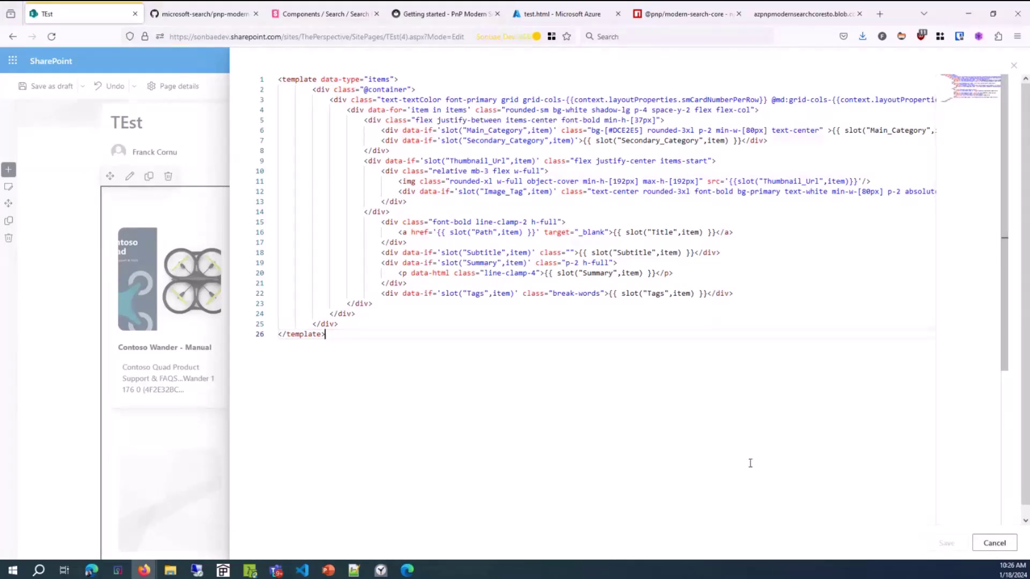
{"action": "key", "text": "Escape"}
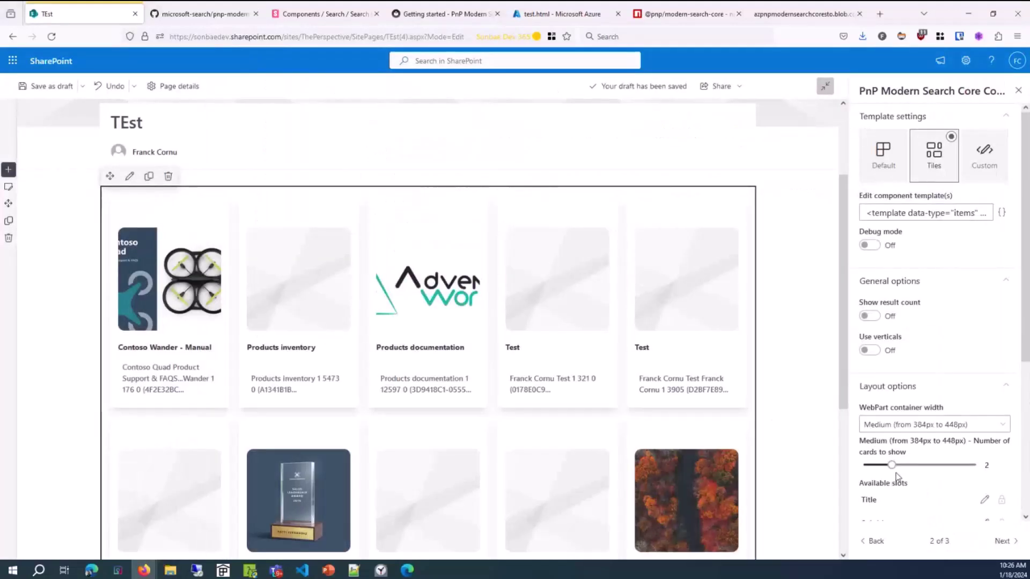
- Add the PnP Search Box web part to the page
{"action": "scroll", "coordinate": [590, 311], "scroll_direction": "up", "scroll_amount": 2}
{"action": "left_click", "coordinate": [426, 300]}
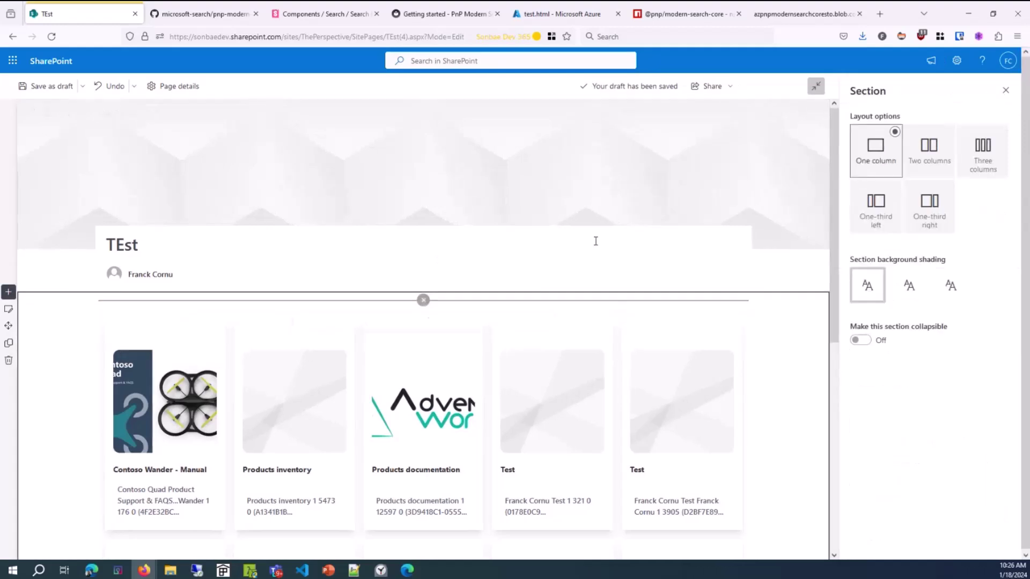
{"action": "scroll", "coordinate": [453, 471], "scroll_direction": "down", "scroll_amount": 5}
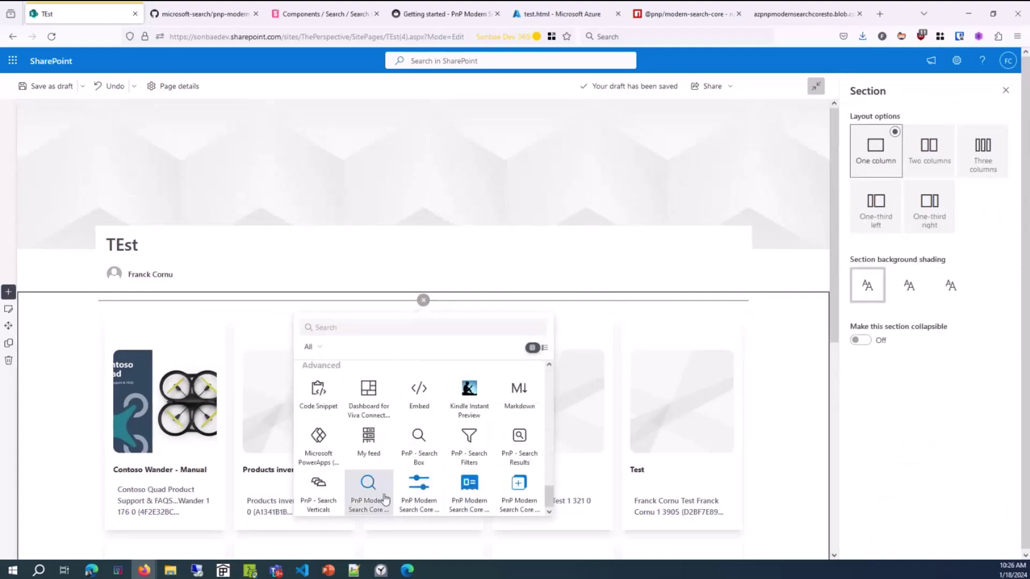
{"action": "left_click", "coordinate": [368, 487]}
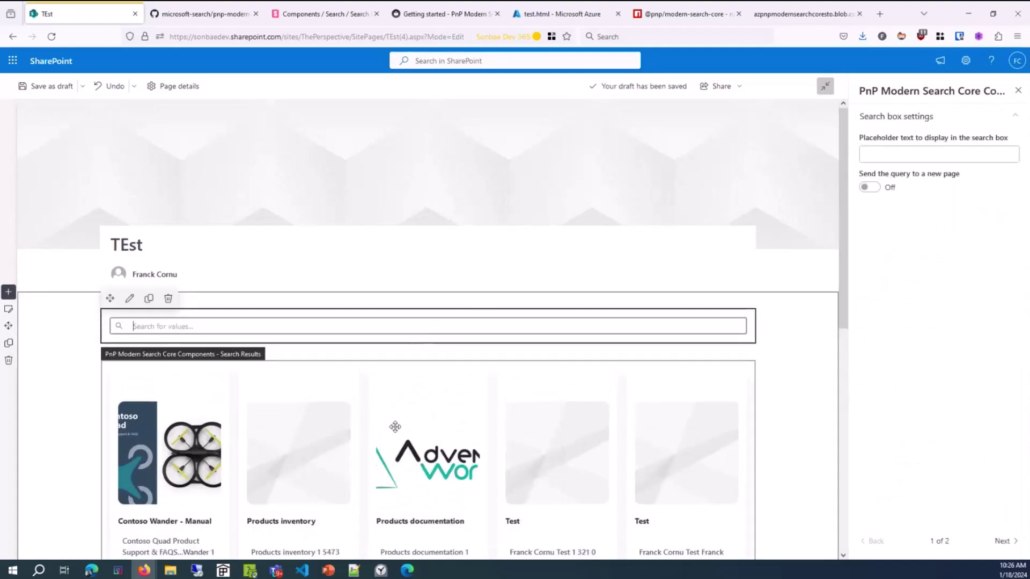
- Insert the Search Filters web part and connect it to the Search Results web part
{"action": "left_click", "coordinate": [368, 359]}
{"action": "left_click", "coordinate": [423, 351]}
{"action": "scroll", "coordinate": [467, 298], "scroll_direction": "down", "scroll_amount": 6}
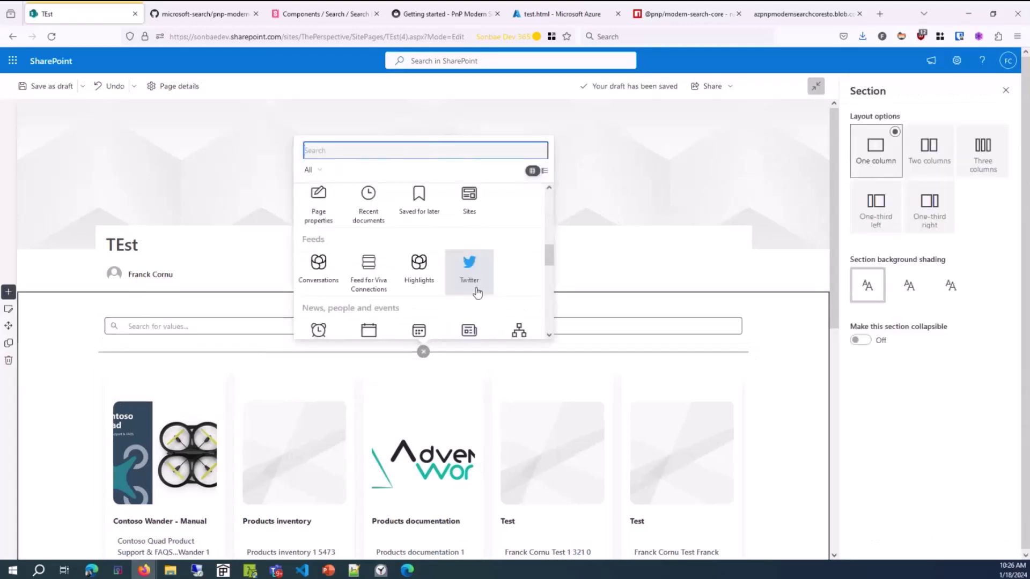
{"action": "left_click", "coordinate": [420, 306]}
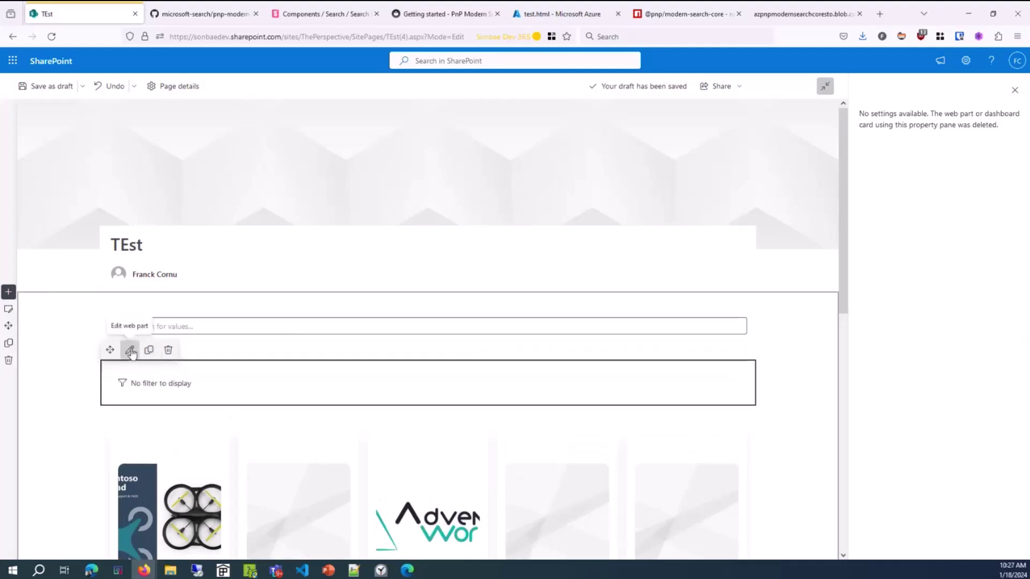
{"action": "left_click", "coordinate": [979, 158]}
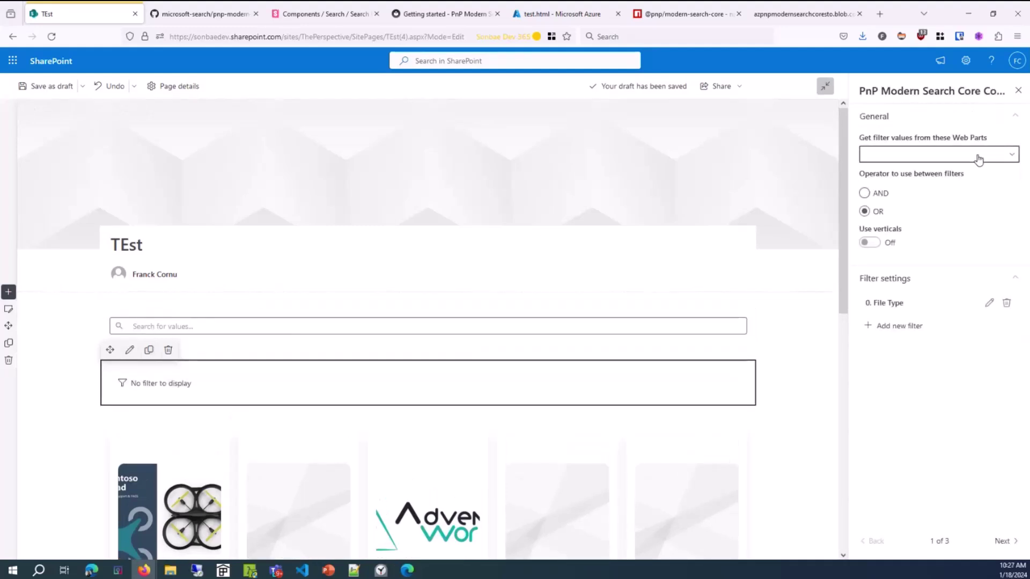
{"action": "left_click", "coordinate": [869, 174]}
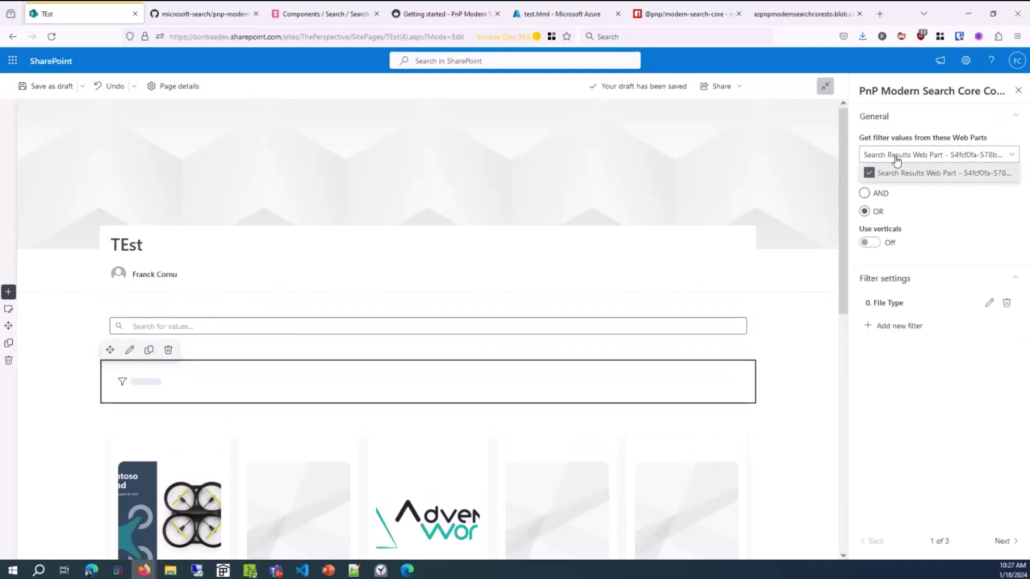
- Enable Use filters/sort on the results web part and link it to the Search Filters web part
{"action": "left_click", "coordinate": [544, 485]}
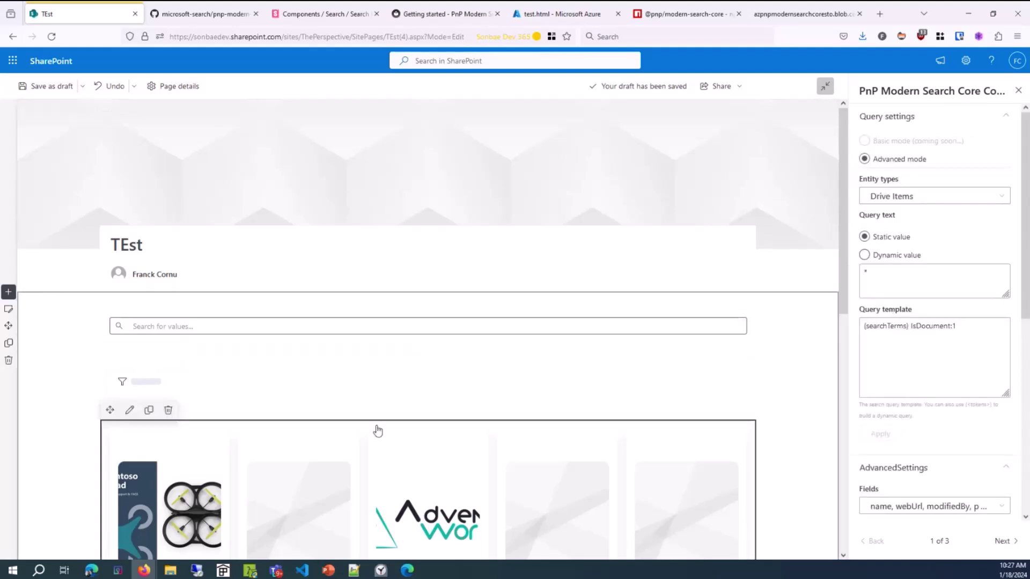
{"action": "scroll", "coordinate": [952, 362], "scroll_direction": "down", "scroll_amount": 6}
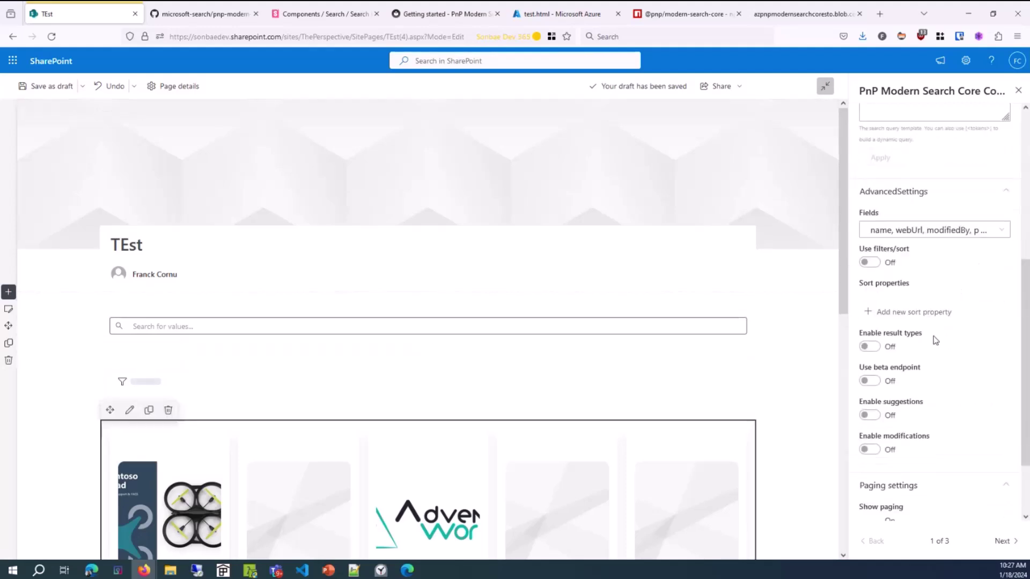
{"action": "left_click_drag", "start_coordinate": [867, 279], "coordinate": [870, 244]}
{"action": "left_click", "coordinate": [868, 233]}
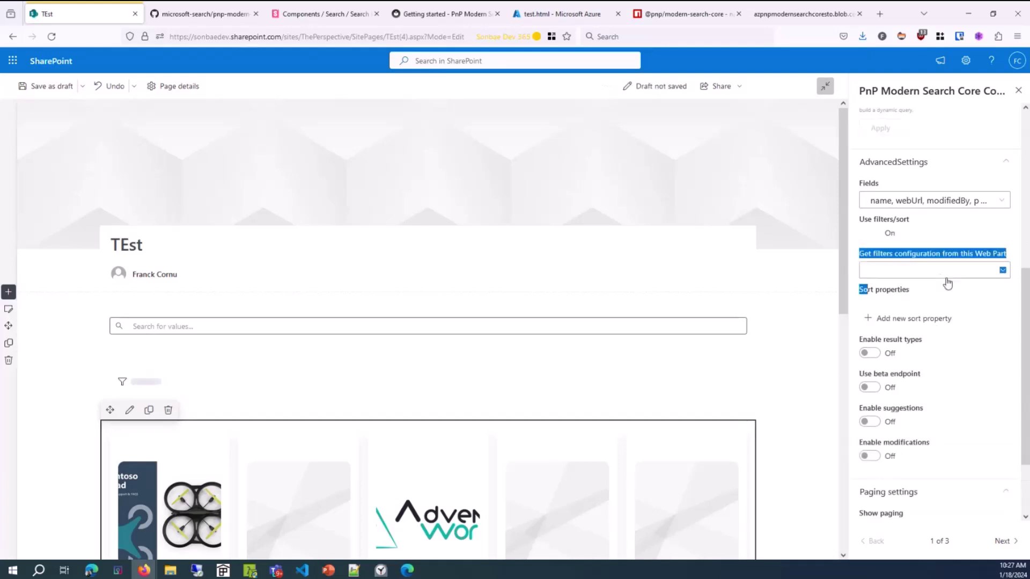
{"action": "left_click", "coordinate": [909, 272]}
{"action": "left_click", "coordinate": [888, 290]}
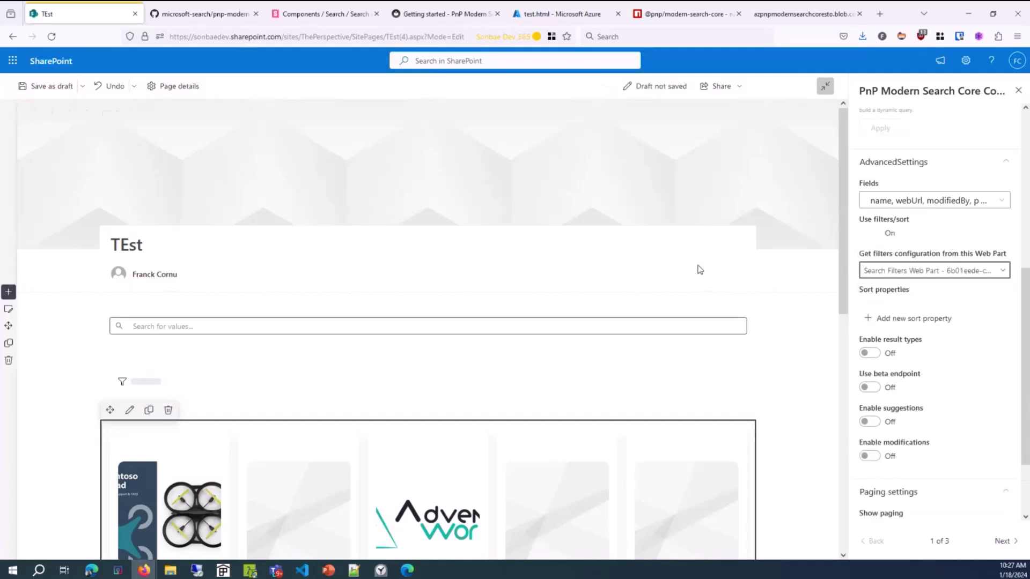
- Open the File Type filter's settings in the filters web part
{"action": "left_click", "coordinate": [207, 337]}
{"action": "left_click", "coordinate": [181, 381]}
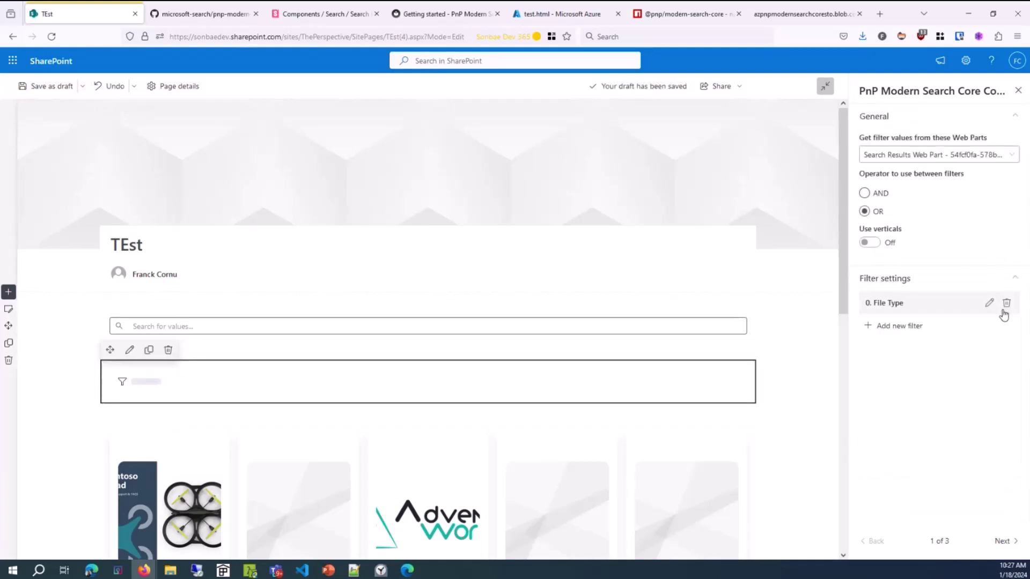
{"action": "left_click", "coordinate": [987, 311]}
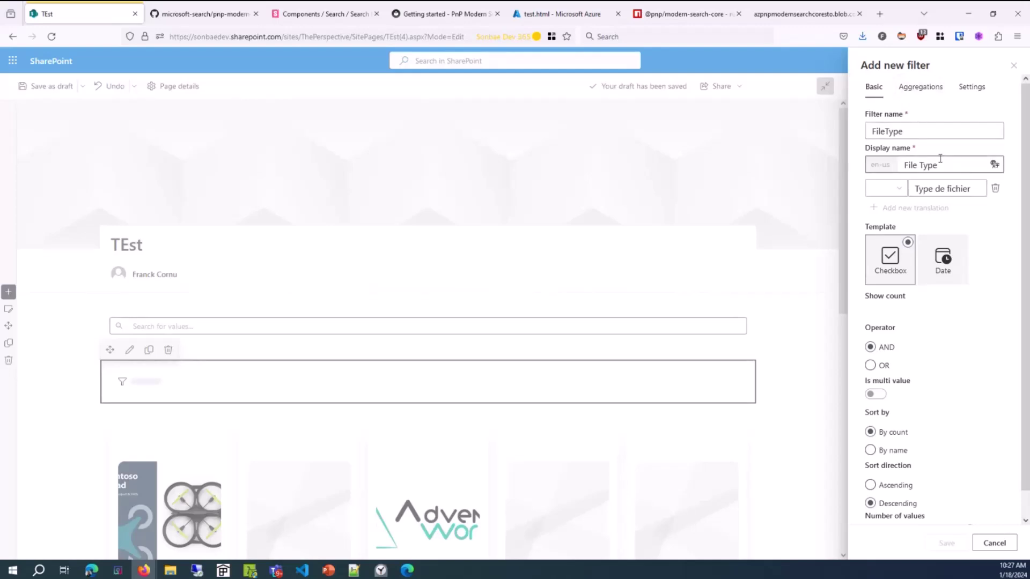
- Review the File Type filter's Aggregations tab settings
{"action": "left_click", "coordinate": [920, 87]}
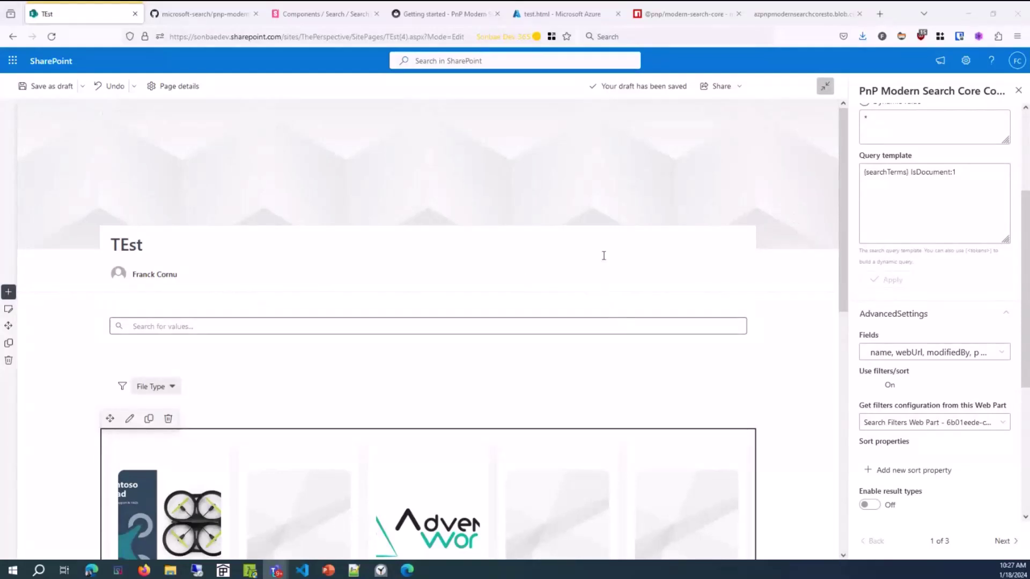
{"action": "scroll", "coordinate": [864, 305], "scroll_direction": "down", "scroll_amount": 2}
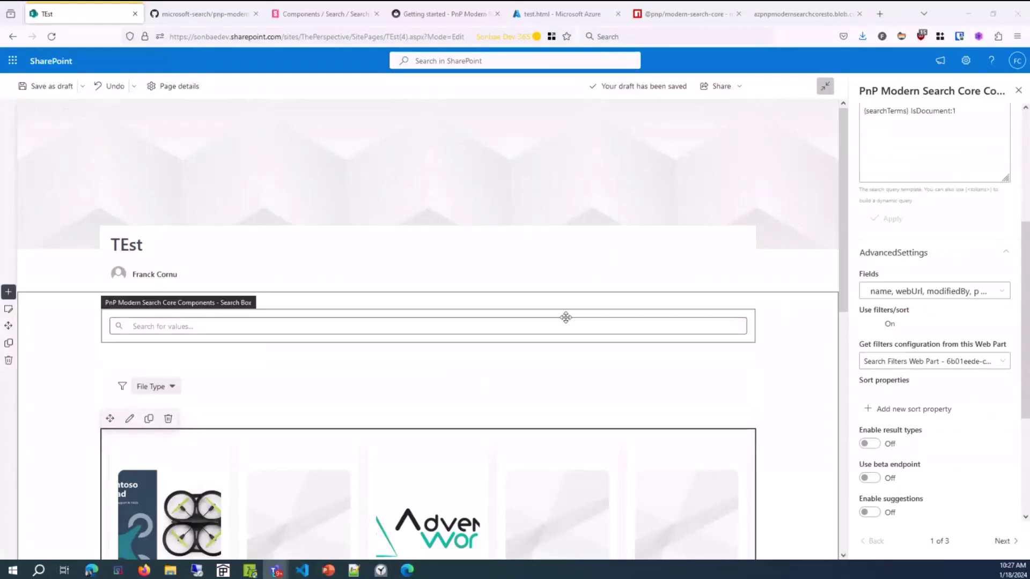
- Re-check the File Type filter's aggregation and basic settings, closing the editor without changes
{"action": "left_click", "coordinate": [331, 380]}
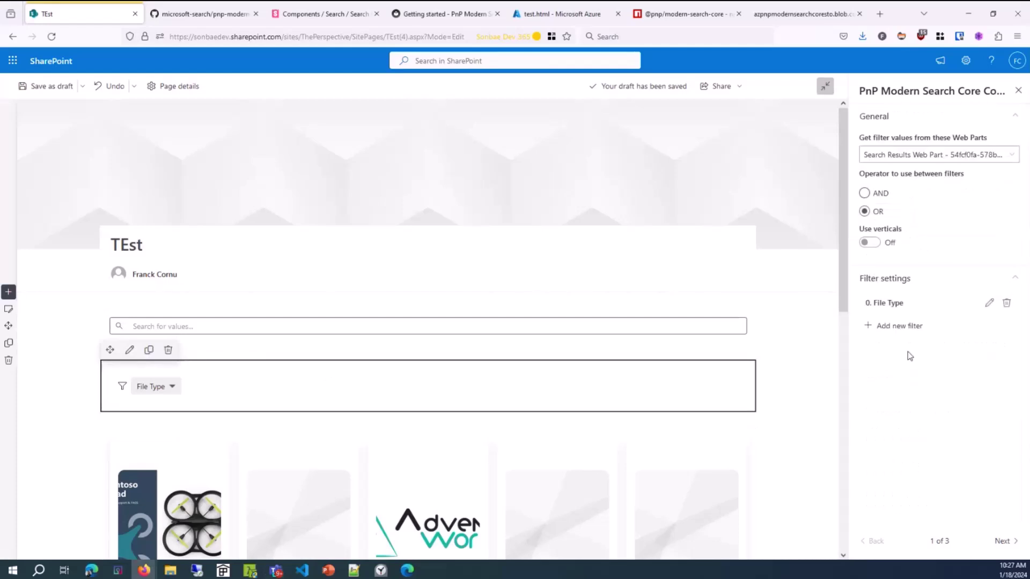
{"action": "left_click", "coordinate": [991, 304]}
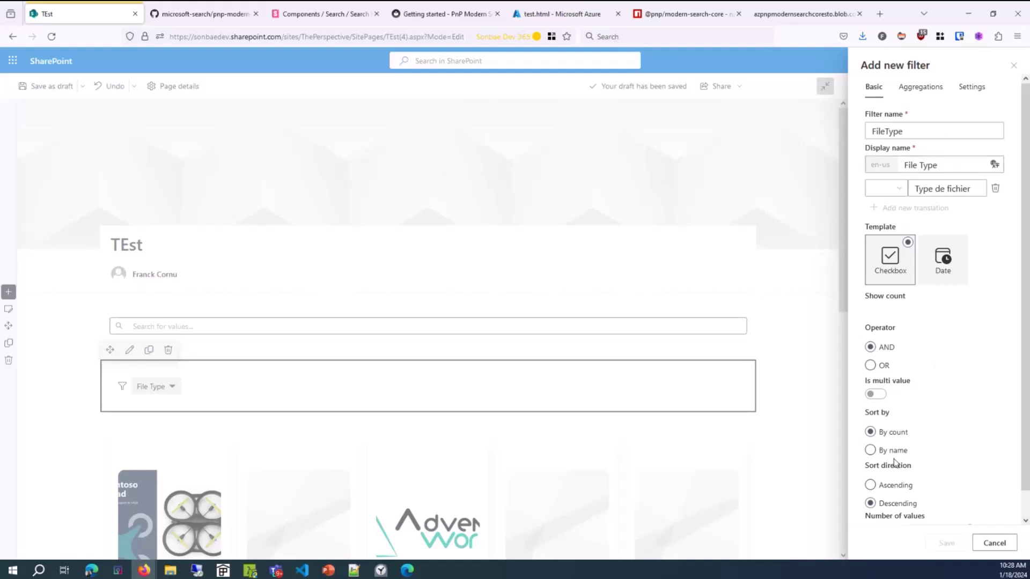
{"action": "left_click", "coordinate": [921, 87]}
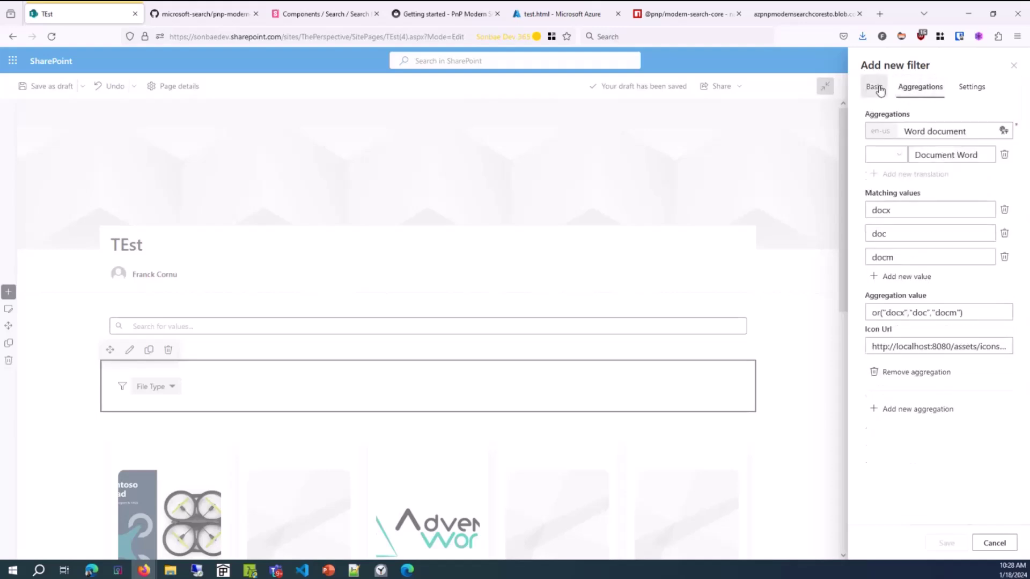
{"action": "left_click", "coordinate": [875, 87]}
{"action": "left_click", "coordinate": [995, 543]}
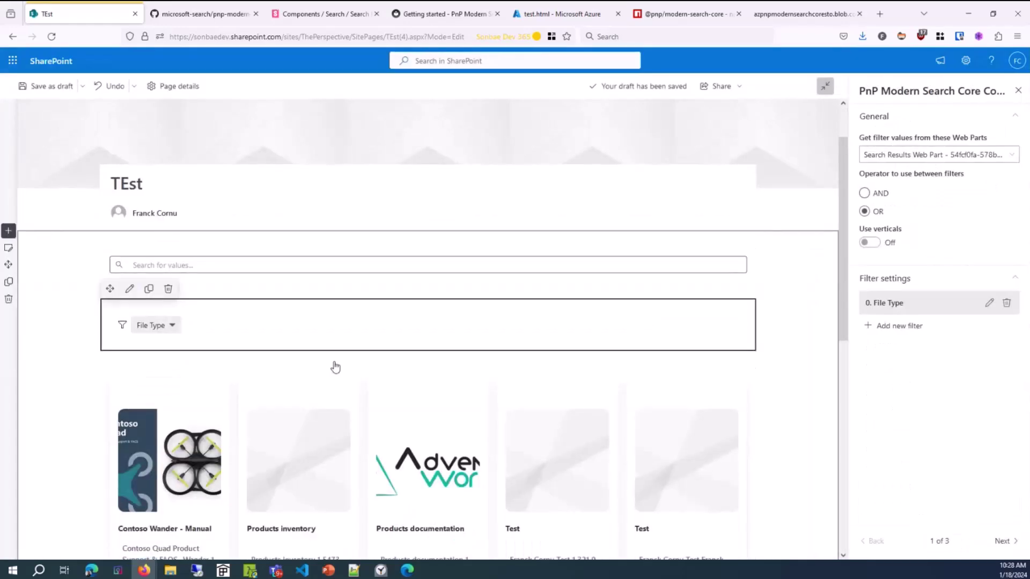
{"action": "left_click", "coordinate": [329, 388]}
- Filter the page's tile results to pptx files using the File Type dropdown
{"action": "scroll", "coordinate": [922, 386], "scroll_direction": "down", "scroll_amount": 3}
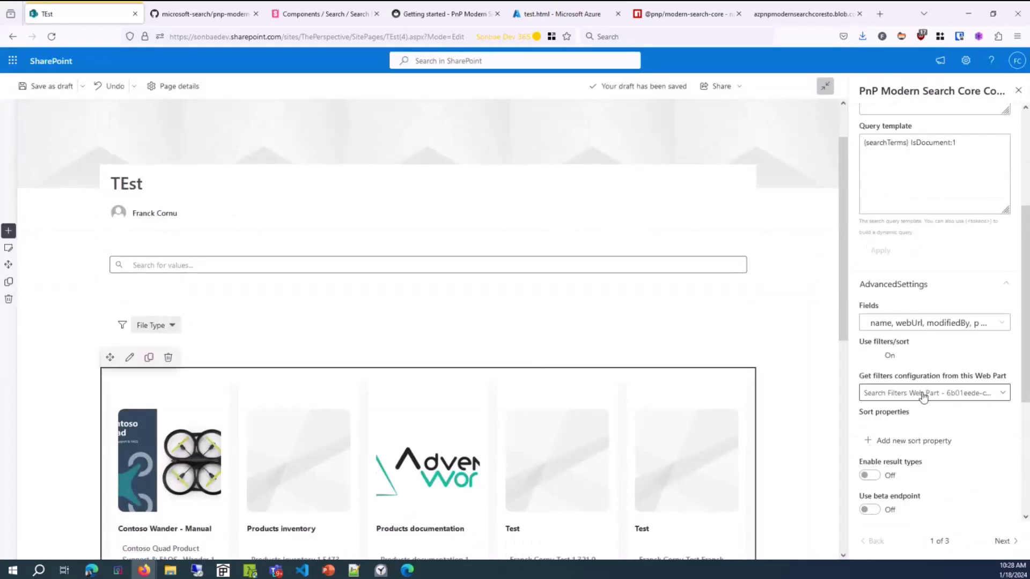
{"action": "left_click", "coordinate": [160, 325]}
{"action": "scroll", "coordinate": [257, 416], "scroll_direction": "down", "scroll_amount": 1}
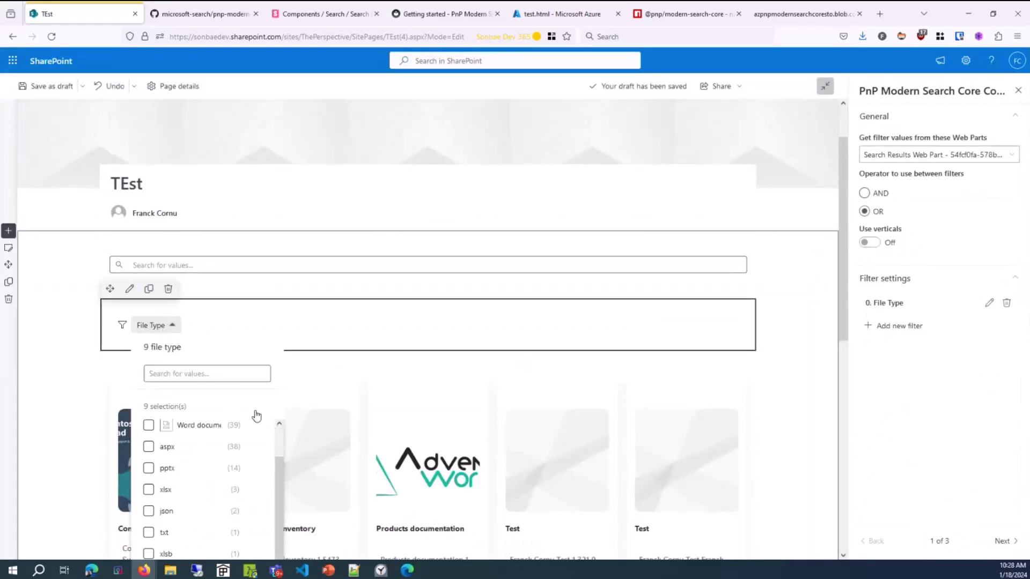
{"action": "scroll", "coordinate": [257, 415], "scroll_direction": "down", "scroll_amount": 2}
{"action": "scroll", "coordinate": [172, 396], "scroll_direction": "up", "scroll_amount": 1}
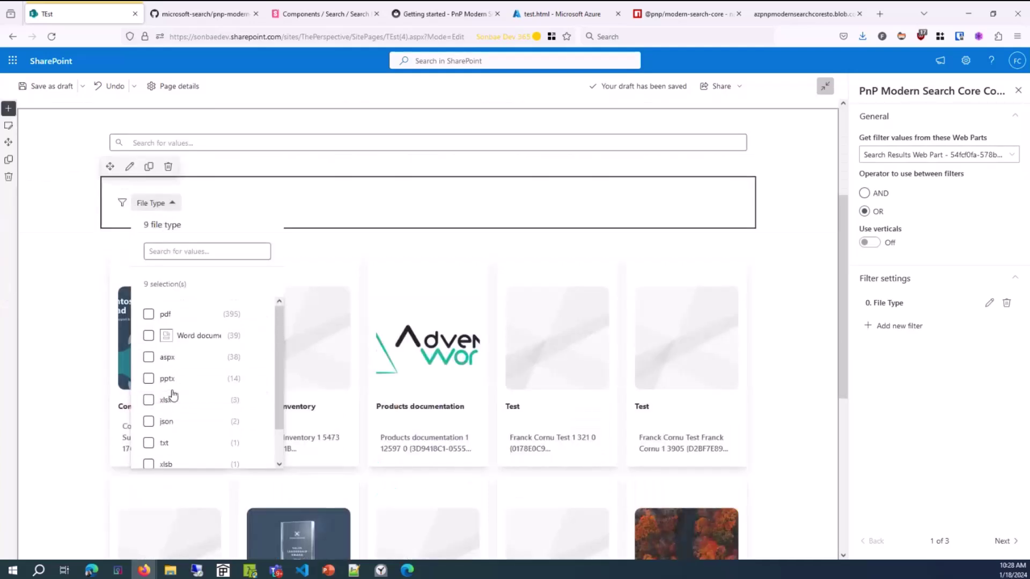
{"action": "left_click", "coordinate": [167, 379]}
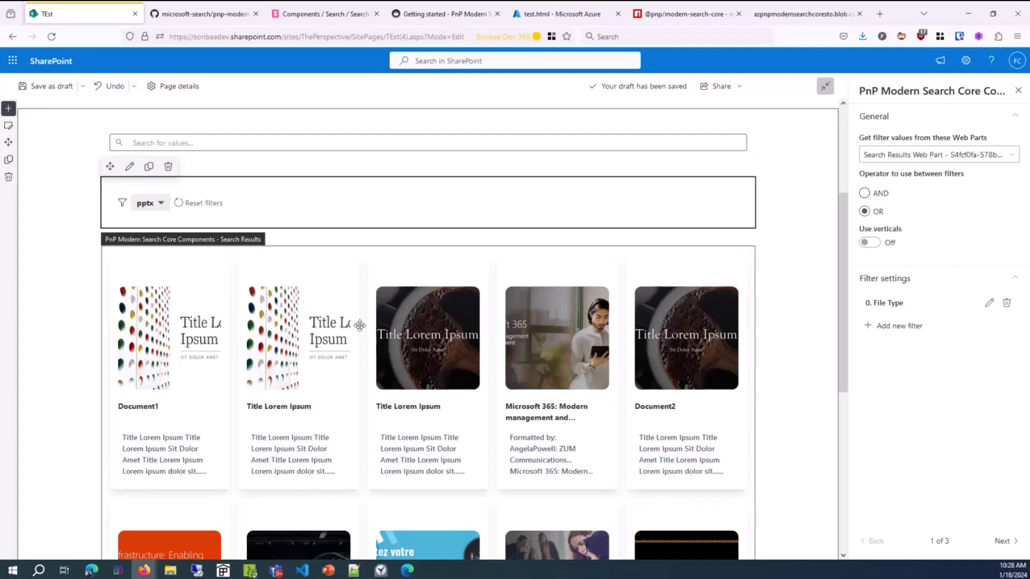
{"action": "left_click", "coordinate": [359, 325]}
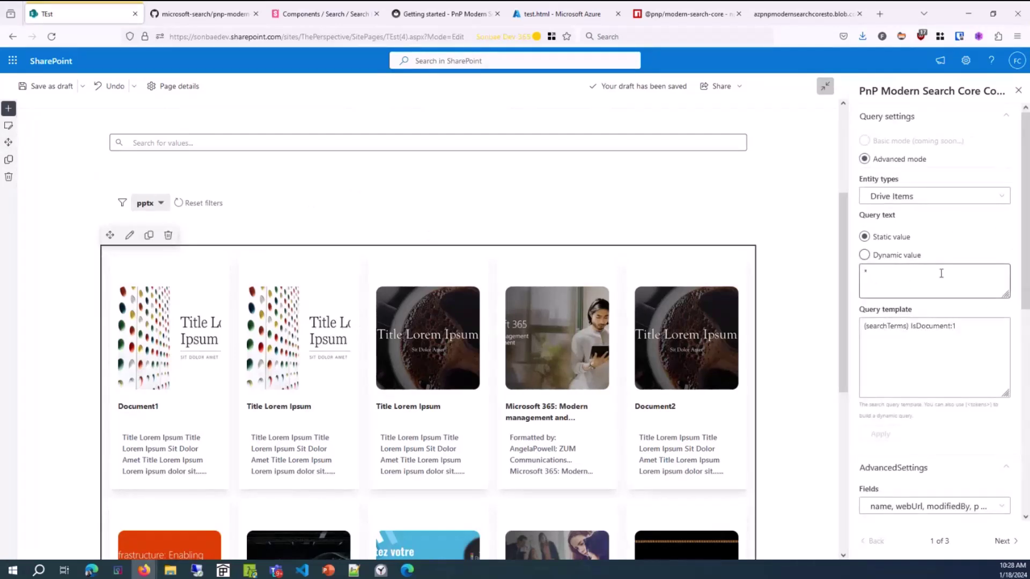
- Insert the PnP Modern Search Core Verticals web part above the filter
{"action": "scroll", "coordinate": [981, 271], "scroll_direction": "down", "scroll_amount": 2}
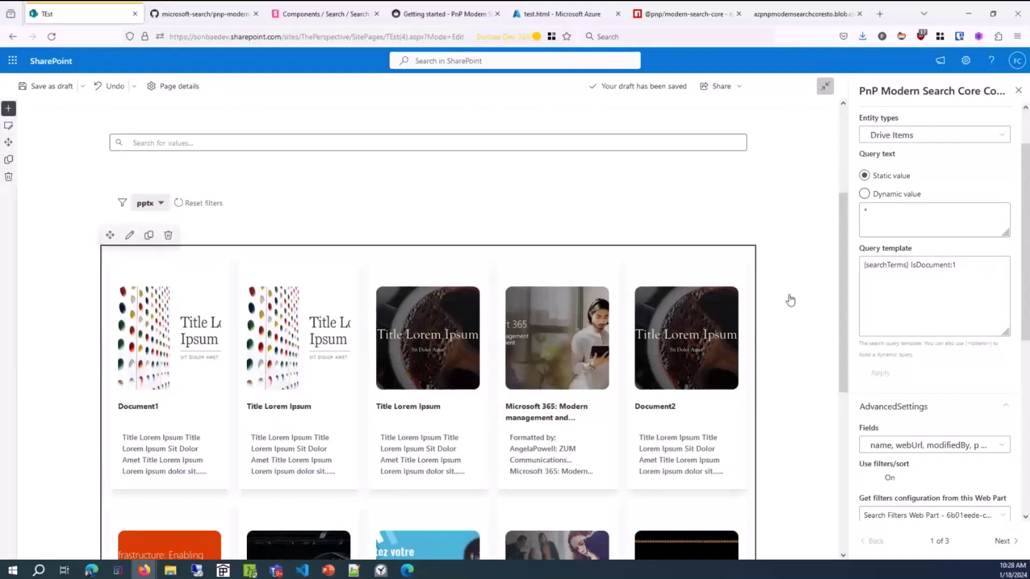
{"action": "left_click", "coordinate": [384, 168]}
{"action": "left_click", "coordinate": [424, 168]}
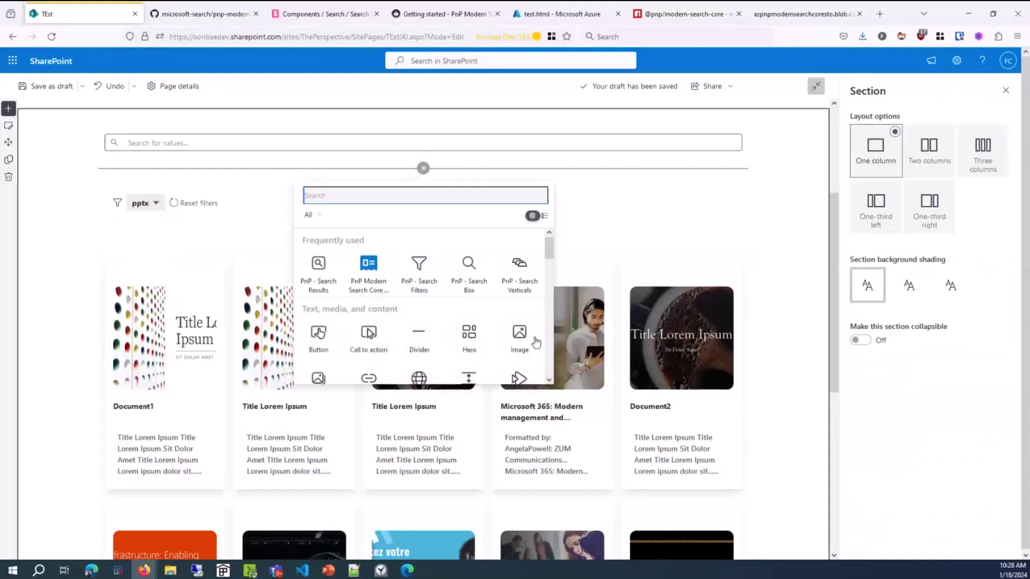
{"action": "scroll", "coordinate": [483, 344], "scroll_direction": "down", "scroll_amount": 10}
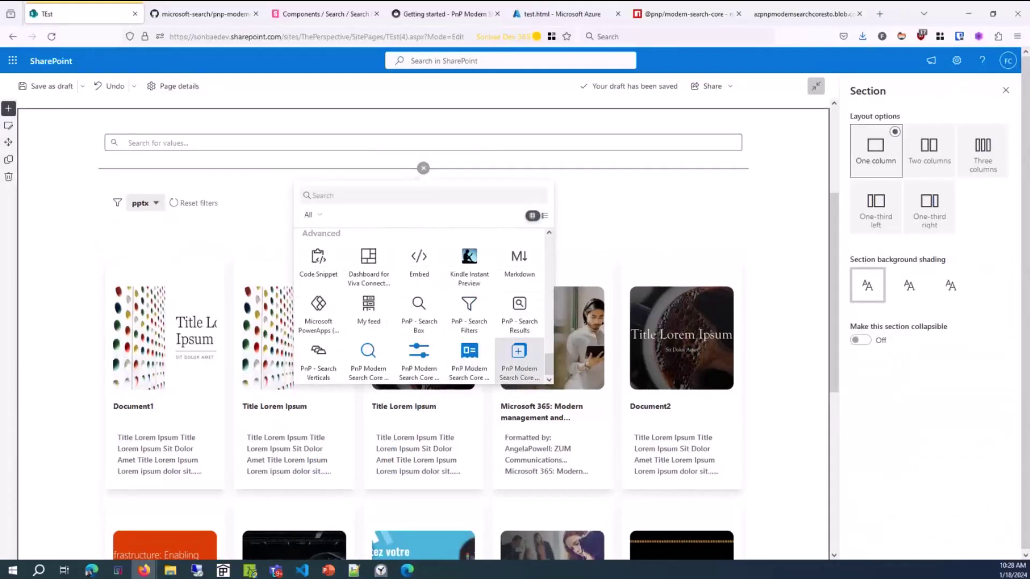
{"action": "left_click", "coordinate": [518, 359]}
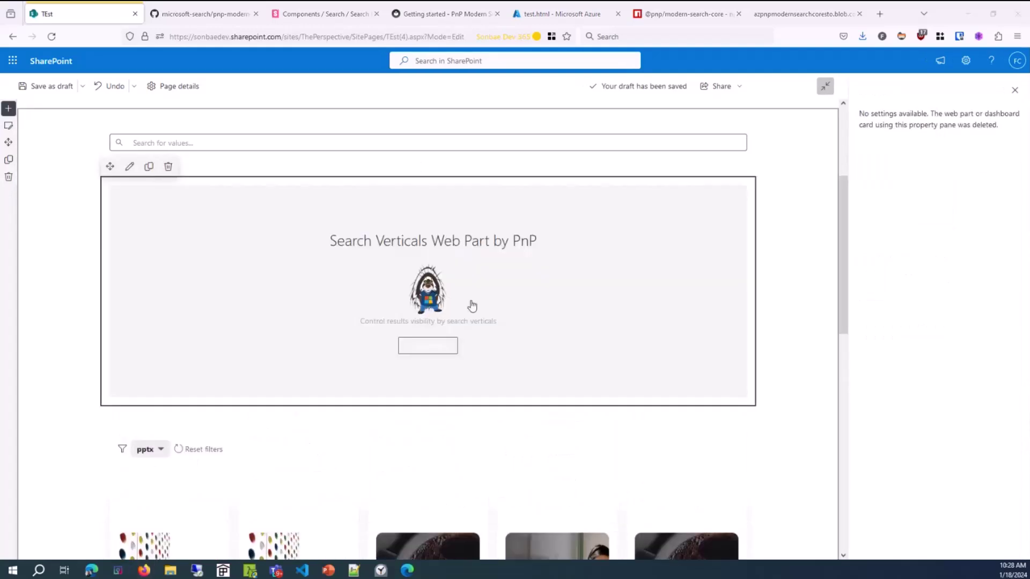
- Add a new vertical named Tab1 with key tab1
{"action": "left_click", "coordinate": [927, 167]}
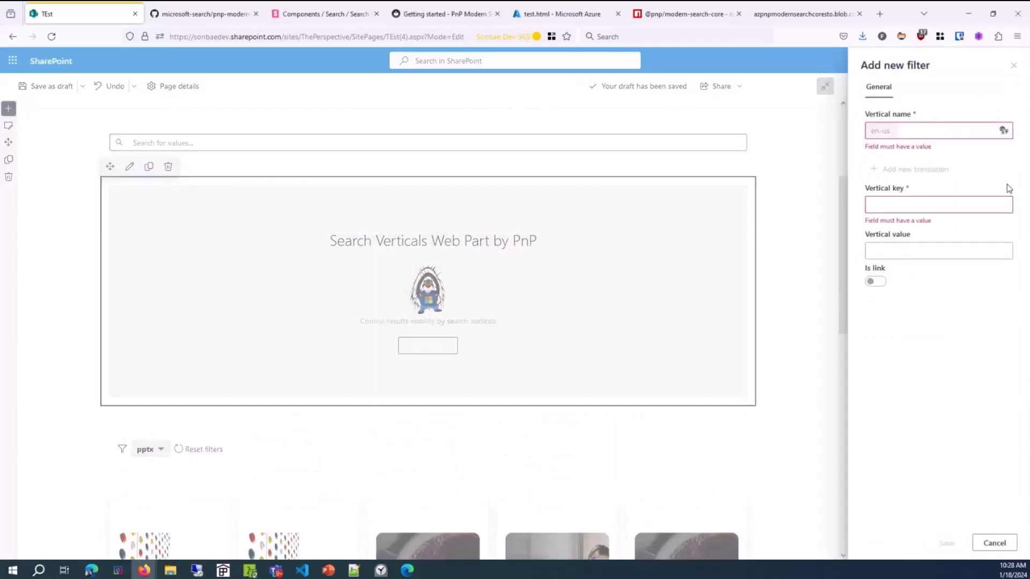
{"action": "left_click", "coordinate": [947, 133]}
{"action": "type", "text": "Tab1"}
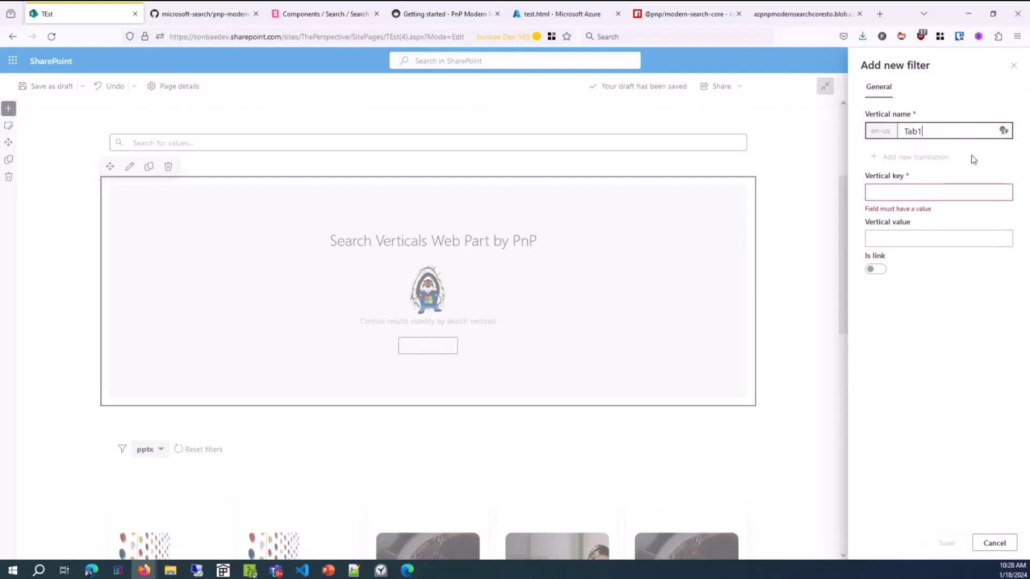
{"action": "left_click", "coordinate": [921, 194]}
{"action": "type", "text": "tab1"}
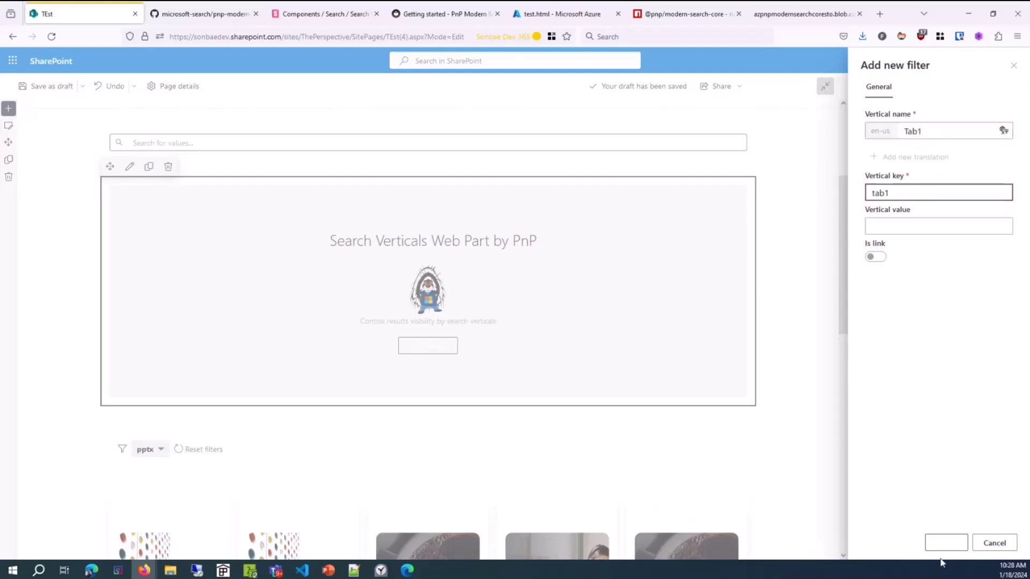
{"action": "left_click", "coordinate": [945, 544]}
- Clear the pptx filter and connect results to the Search Verticals web part, showing only for Tab1
{"action": "left_click", "coordinate": [189, 298]}
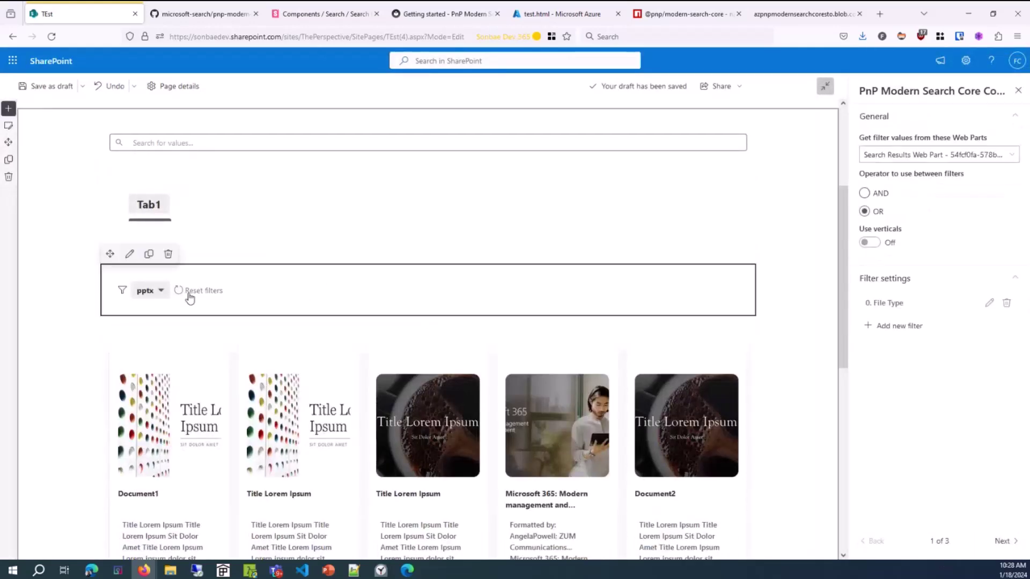
{"action": "left_click", "coordinate": [214, 337]}
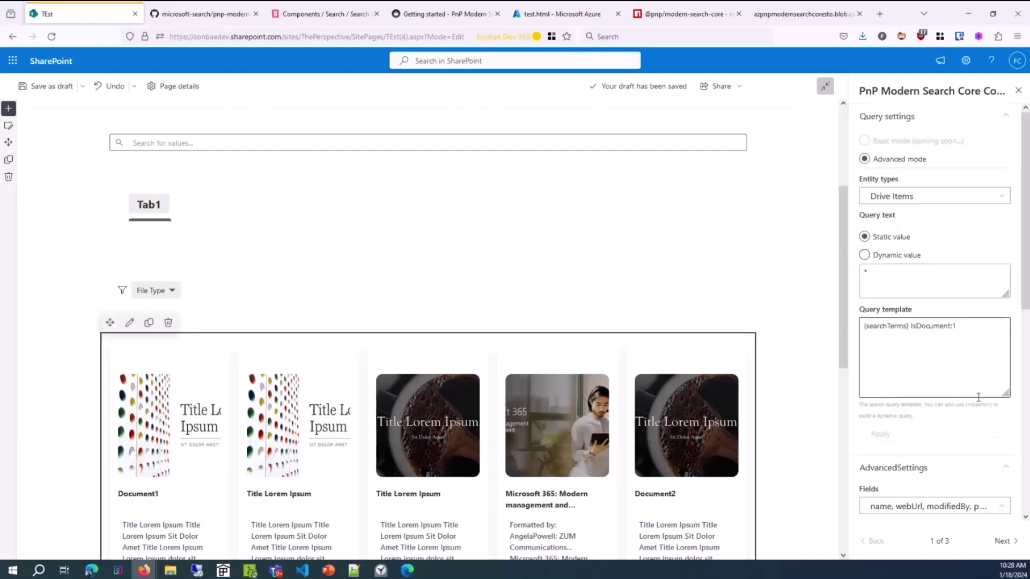
{"action": "scroll", "coordinate": [977, 397], "scroll_direction": "down", "scroll_amount": 2}
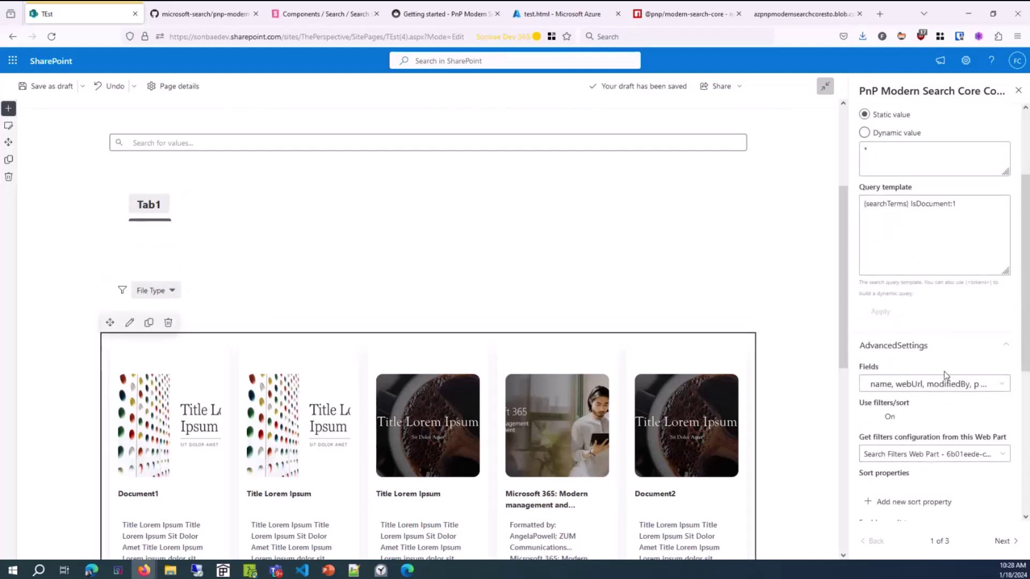
{"action": "scroll", "coordinate": [989, 483], "scroll_direction": "down", "scroll_amount": 5}
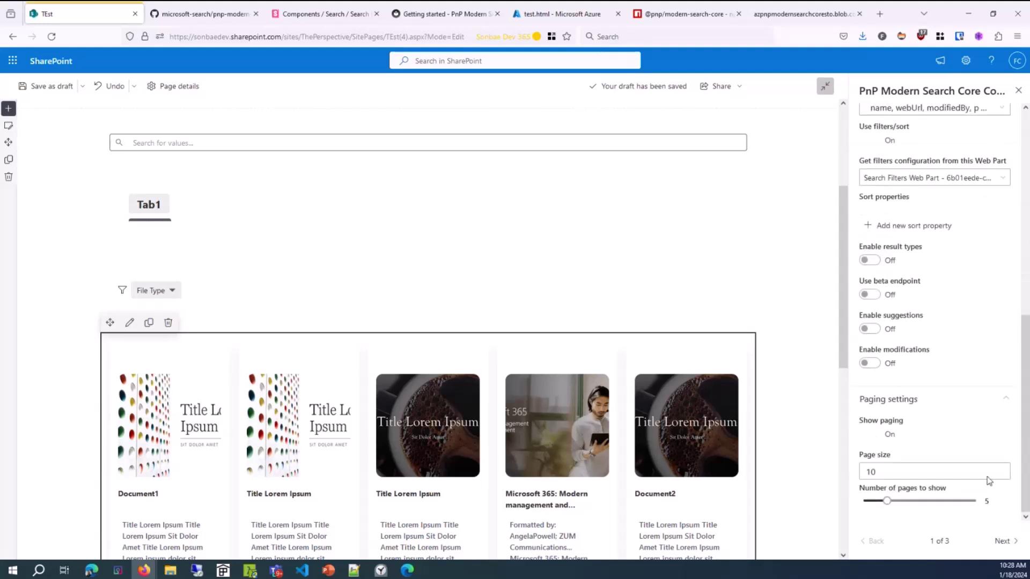
{"action": "left_click", "coordinate": [1002, 541]}
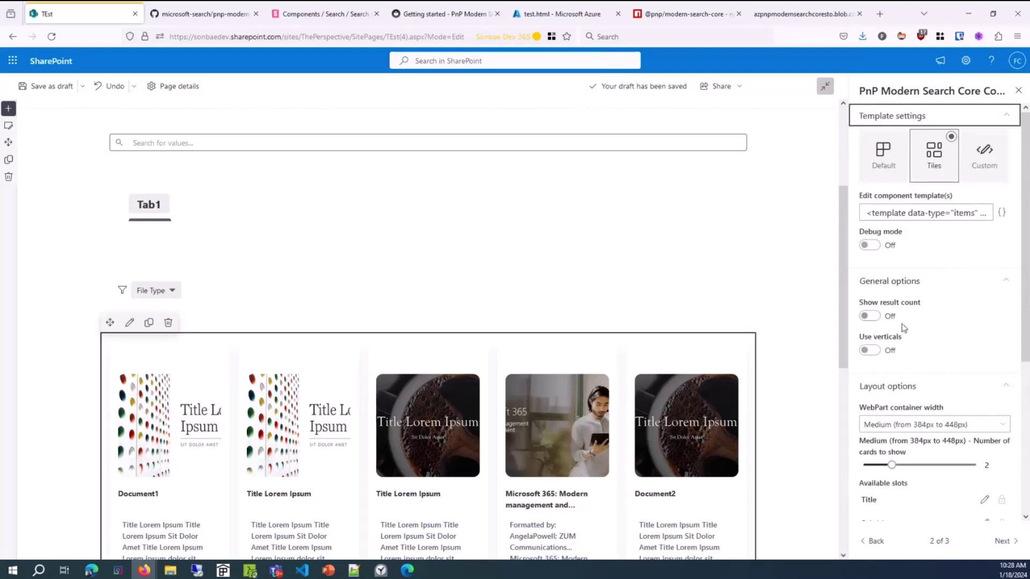
{"action": "left_click", "coordinate": [870, 350]}
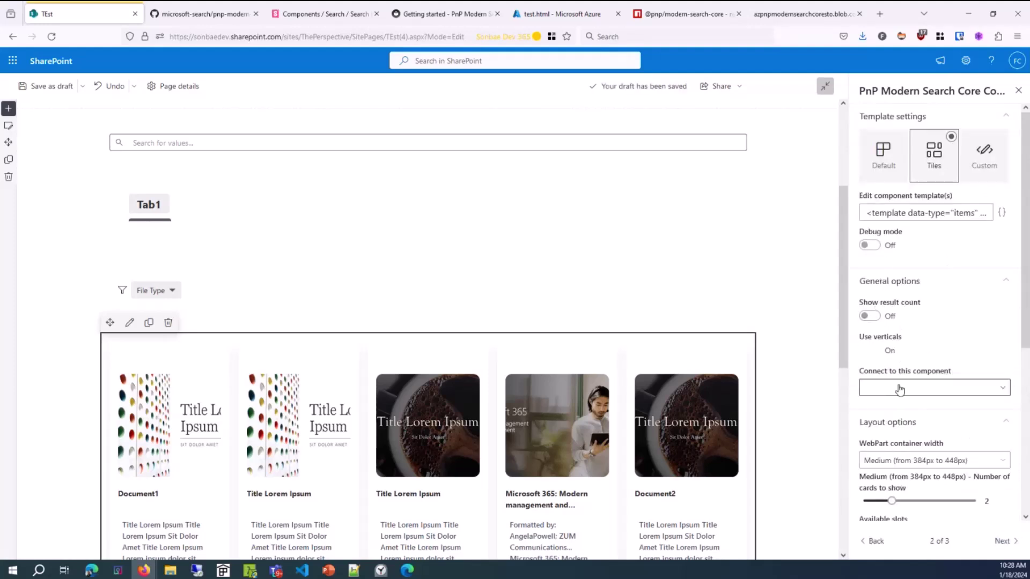
{"action": "left_click", "coordinate": [900, 390]}
{"action": "left_click", "coordinate": [885, 404]}
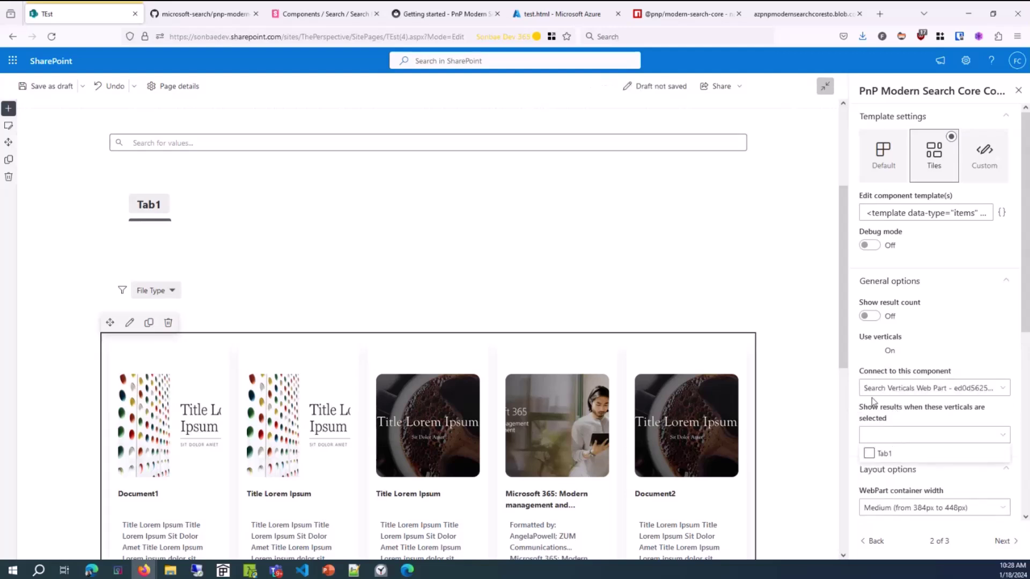
{"action": "left_click", "coordinate": [869, 453]}
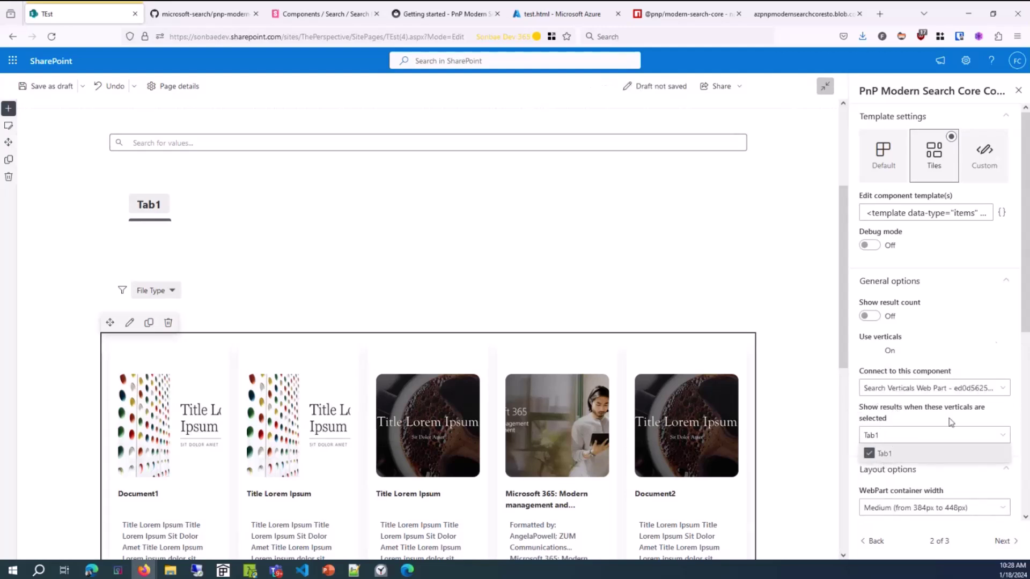
- Review the verticals and results web part settings, then bring the test.html source into view
{"action": "left_click", "coordinate": [372, 235]}
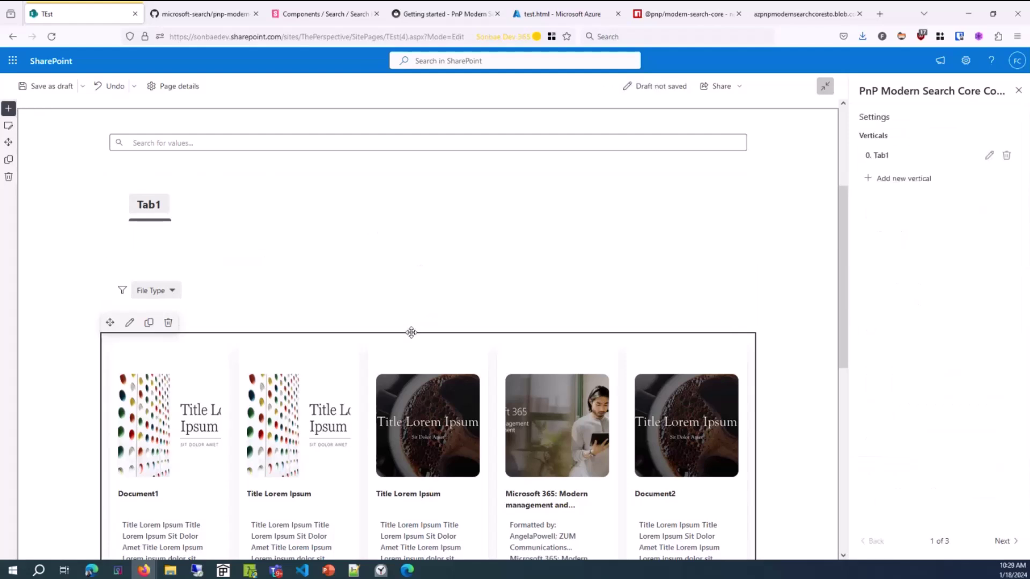
{"action": "scroll", "coordinate": [411, 332], "scroll_direction": "up", "scroll_amount": 3}
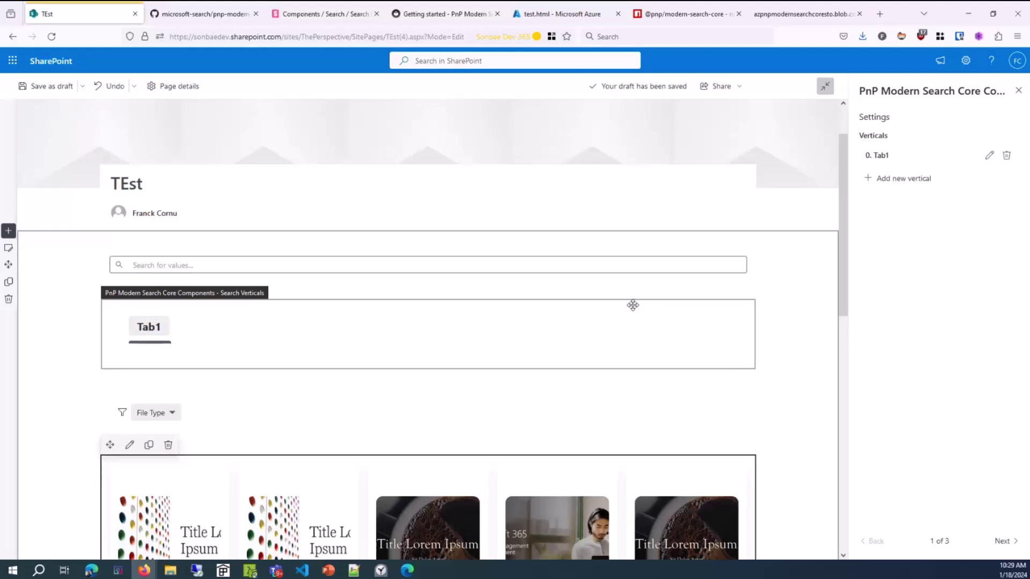
{"action": "left_click", "coordinate": [129, 445]}
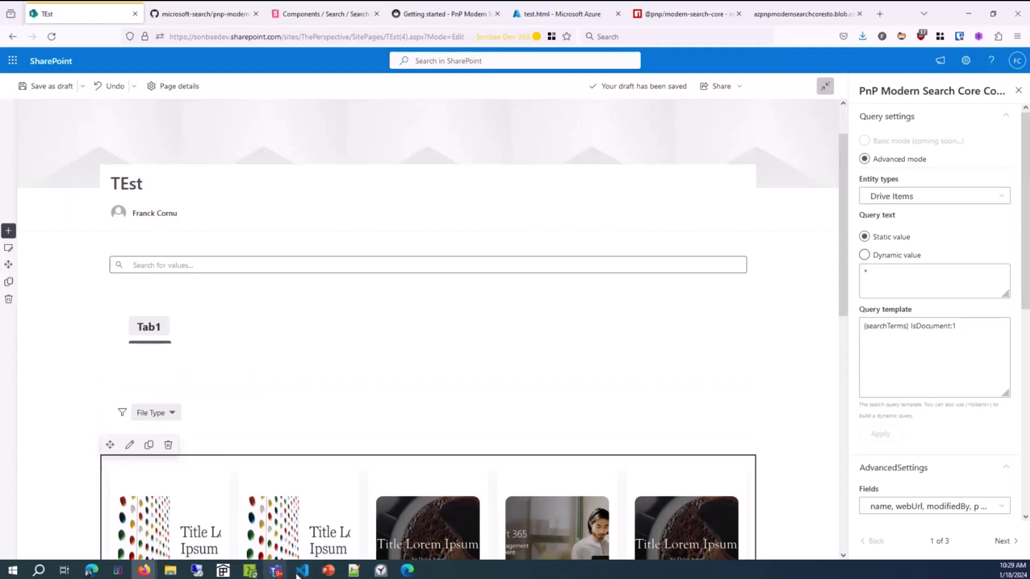
{"action": "left_click", "coordinate": [353, 571]}
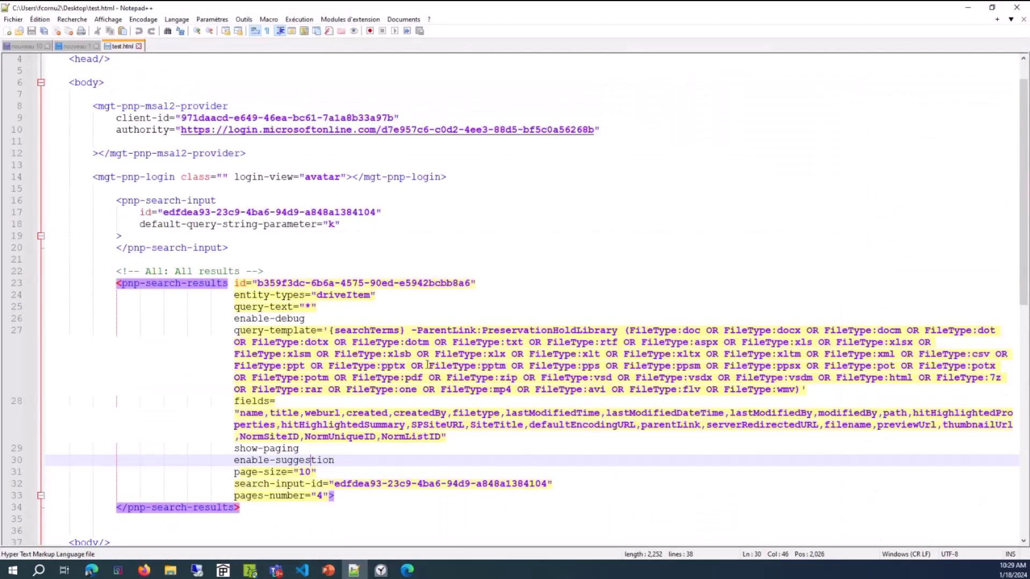
{"action": "left_click", "coordinate": [427, 365]}
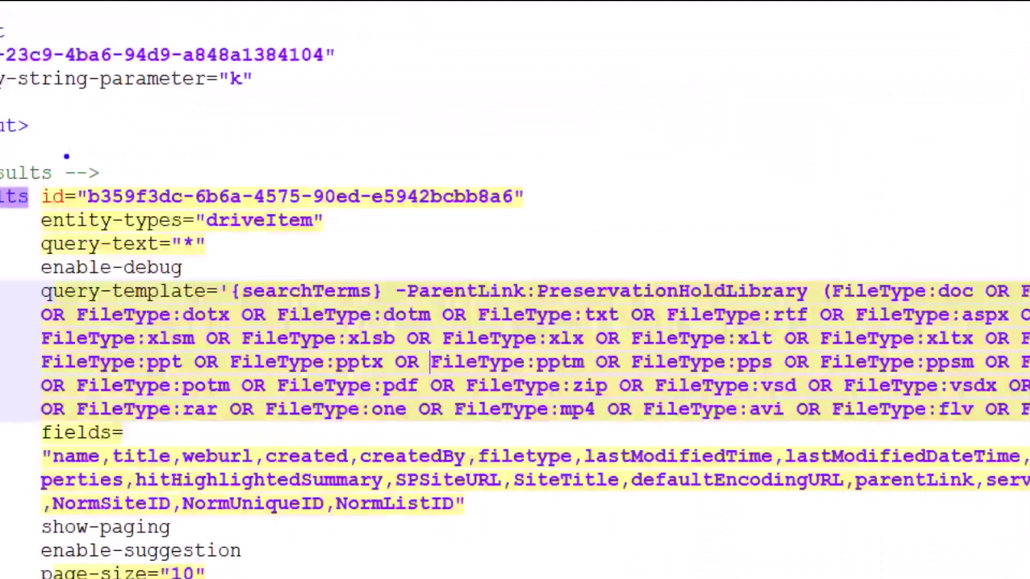
{"action": "mouse_move", "coordinate": [67, 156]}
{"action": "left_mouse_down"}
{"action": "mouse_move", "coordinate": [30, 177]}
{"action": "mouse_move", "coordinate": [43, 170]}
{"action": "left_mouse_up"}
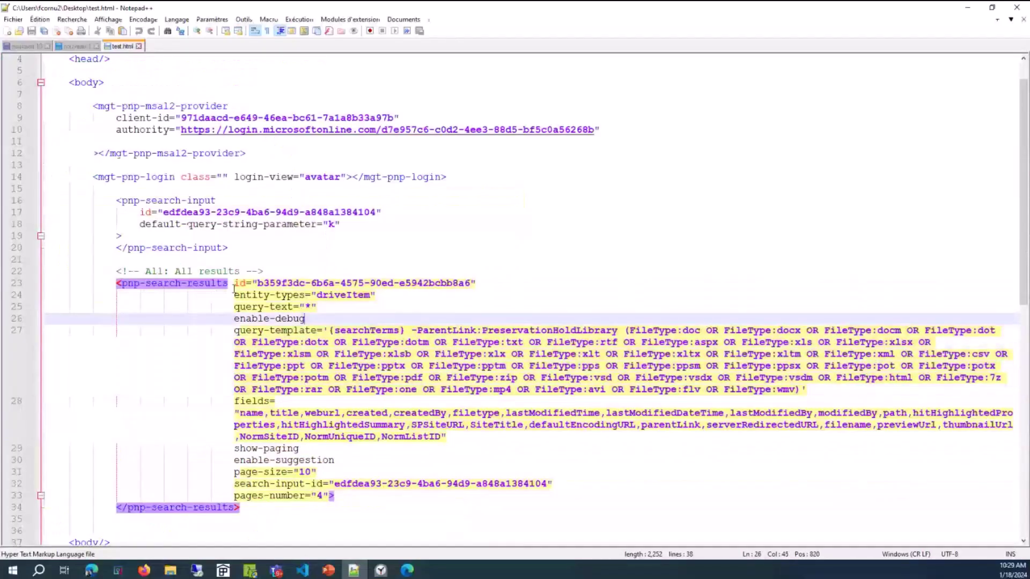
{"action": "left_click", "coordinate": [231, 285]}
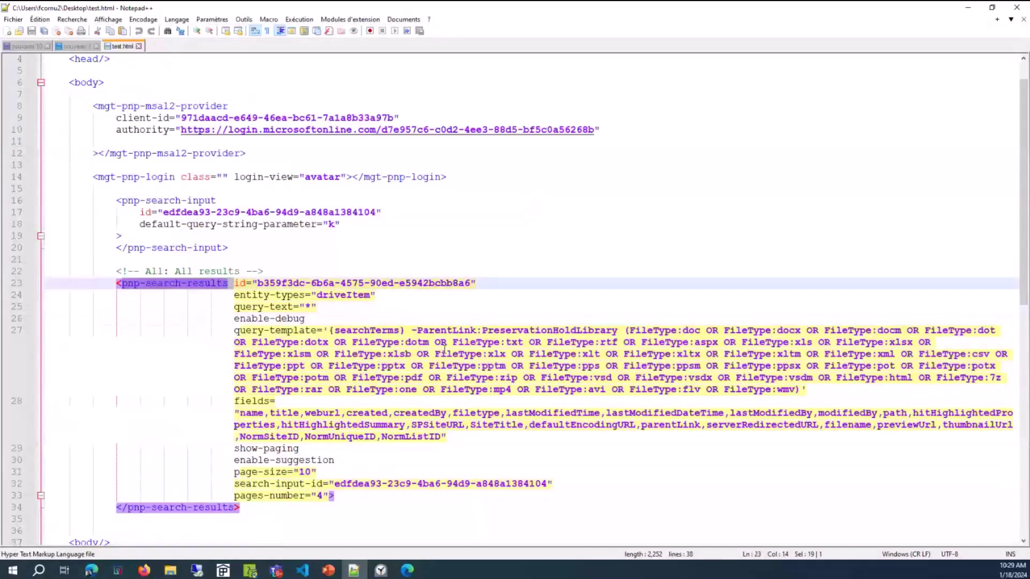
{"action": "left_click_drag", "start_coordinate": [436, 342], "coordinate": [435, 354]}
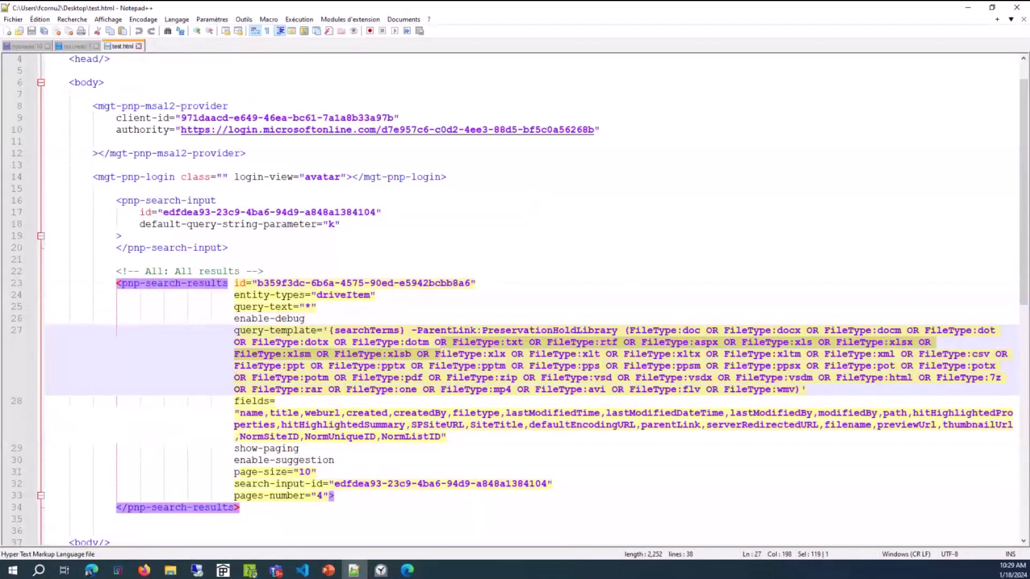
{"action": "left_click_drag", "start_coordinate": [500, 333], "coordinate": [500, 343]}
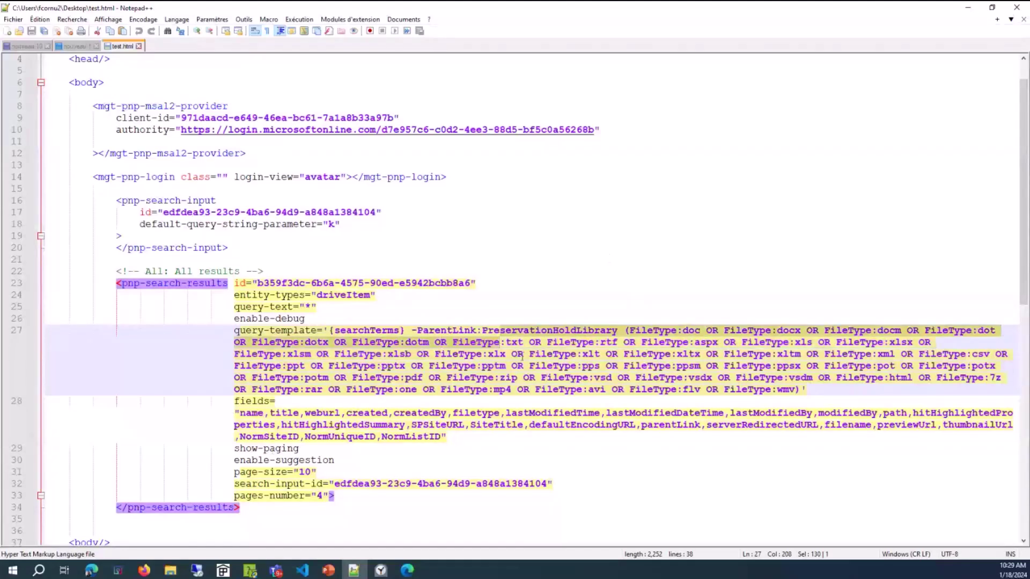
{"action": "left_click", "coordinate": [144, 570]}
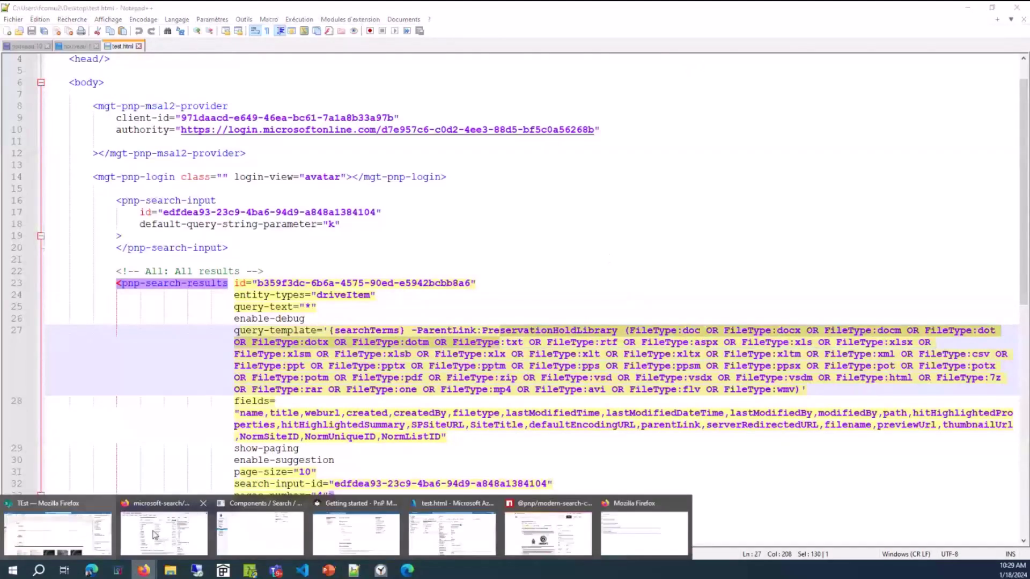
- Switch from the GitHub PnP Modern Search pages to the Storybook components page
{"action": "left_click", "coordinate": [155, 534]}
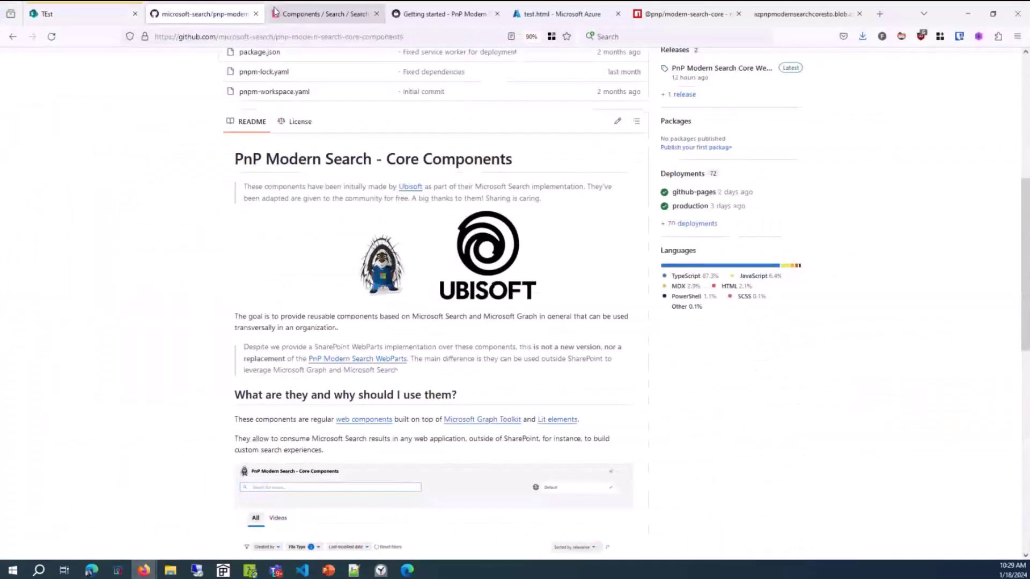
{"action": "left_click", "coordinate": [421, 14]}
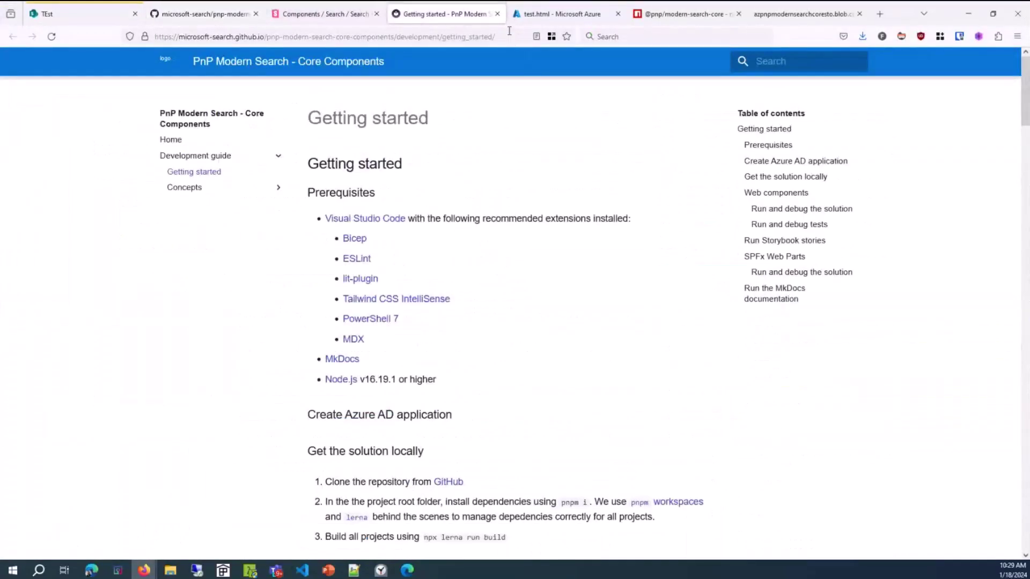
{"action": "left_click", "coordinate": [335, 14]}
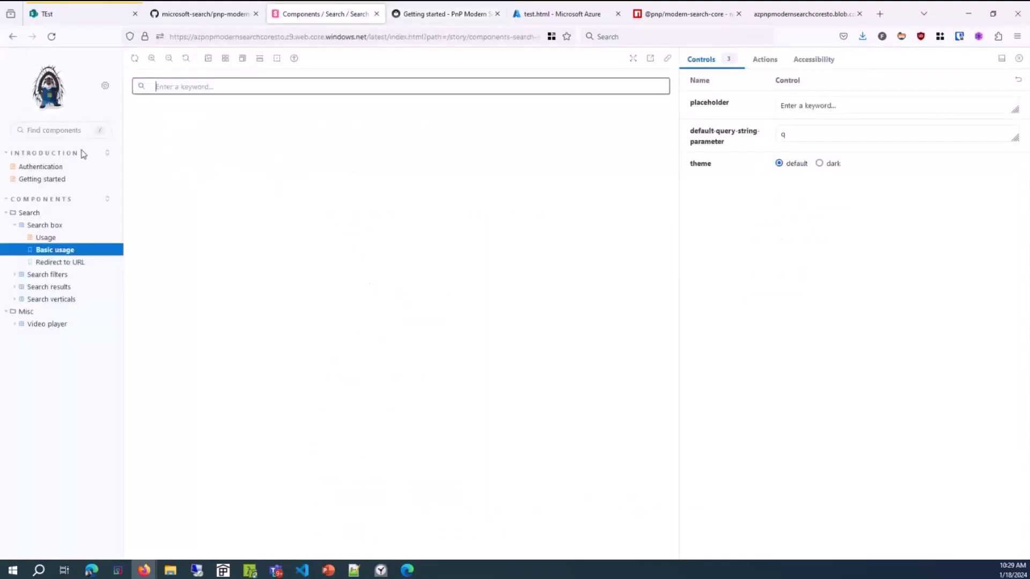
- Open the Search results Basic usage story and preview it in dark, then default theme
{"action": "left_click", "coordinate": [20, 276]}
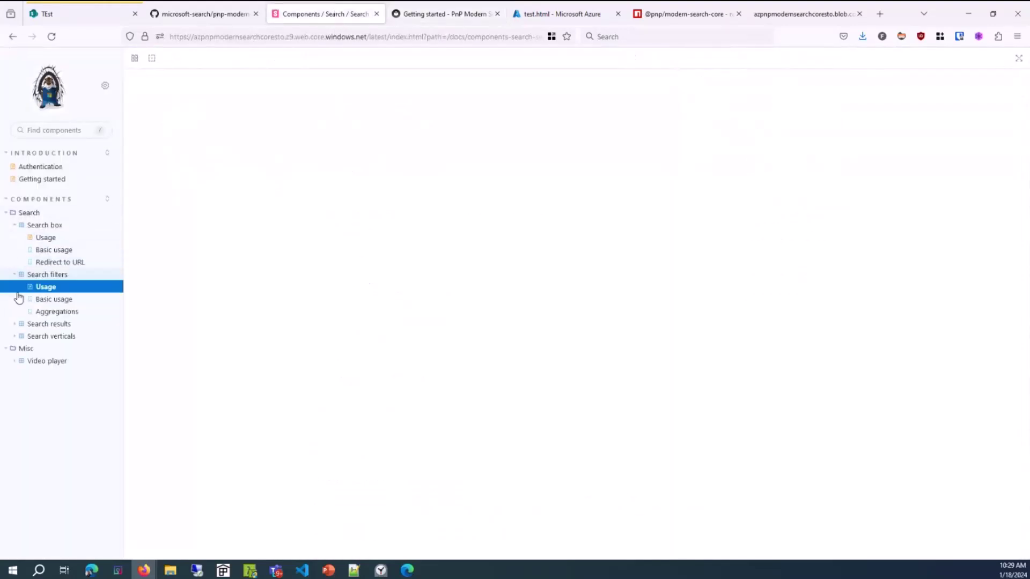
{"action": "left_click", "coordinate": [17, 324]}
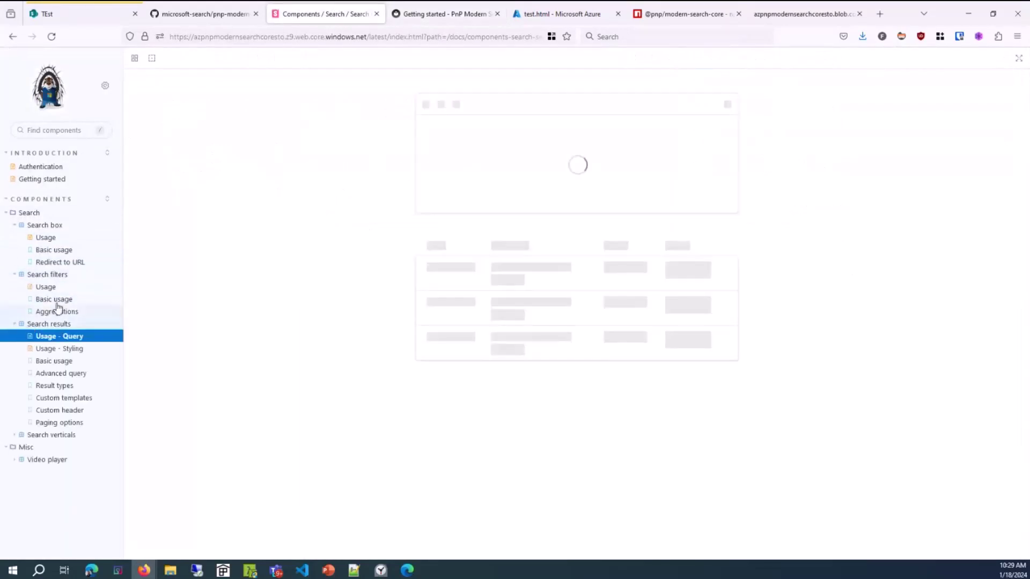
{"action": "left_click", "coordinate": [63, 363]}
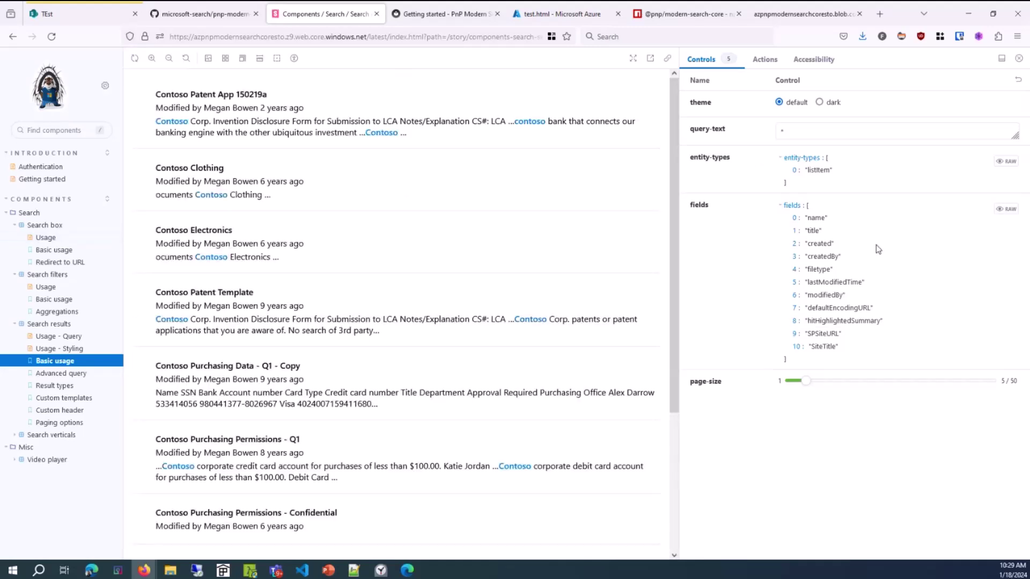
{"action": "left_click", "coordinate": [819, 102]}
{"action": "left_click", "coordinate": [778, 102]}
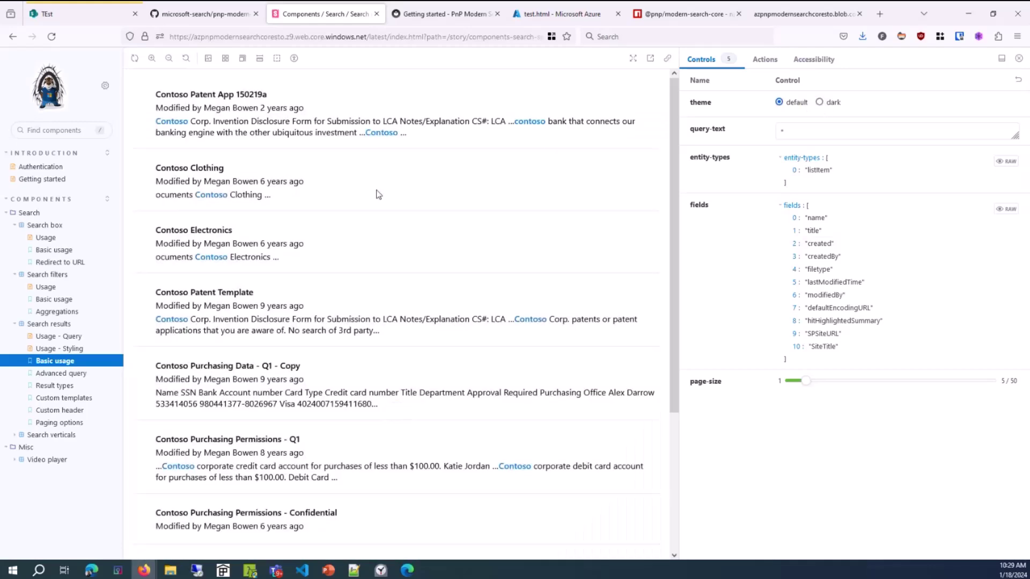